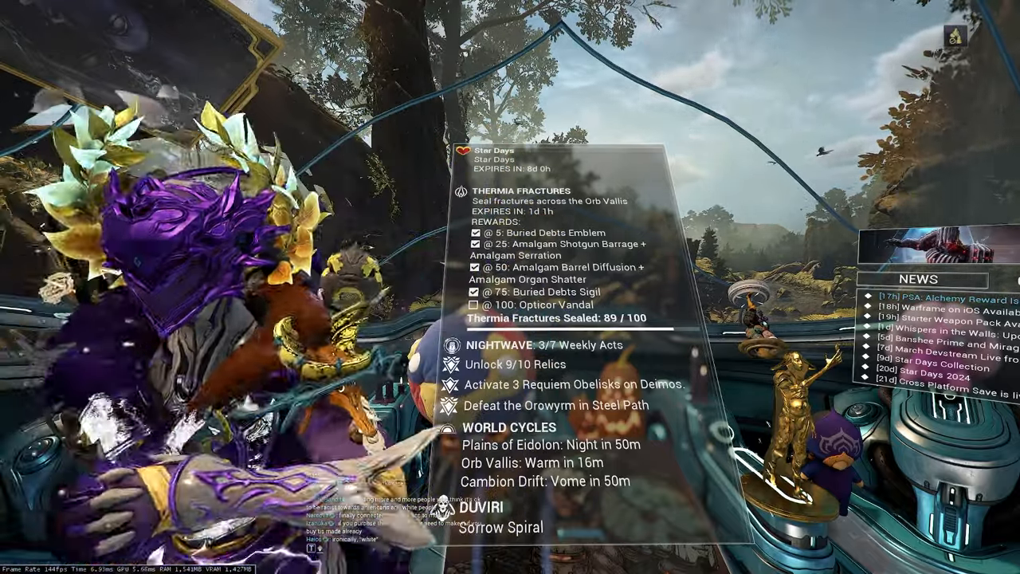
Move the Chrome window showing the Feb 20-25 stream schedule thread over beside the game
drag(621, 80, 839, 87)
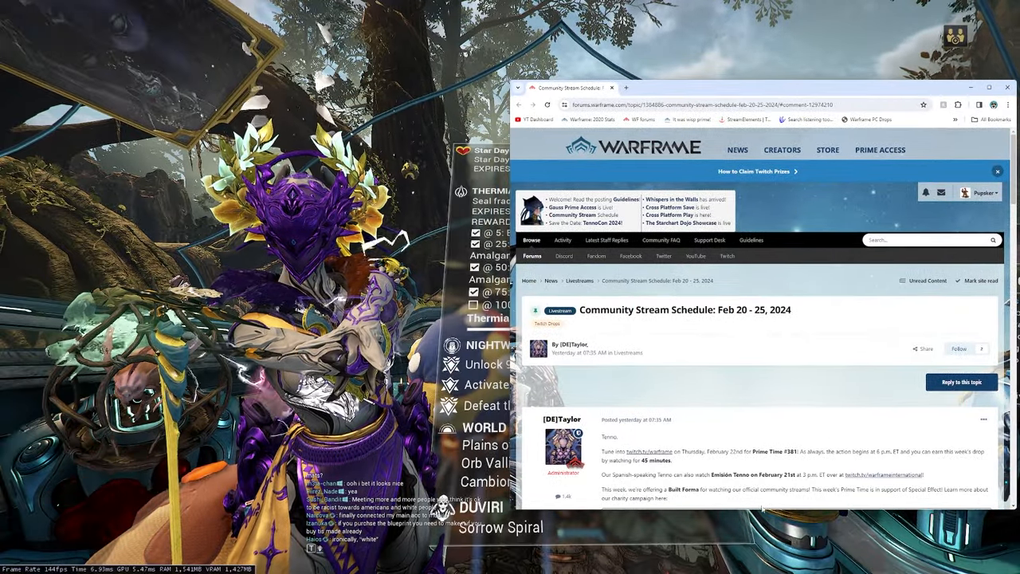
Snap the forum window to the right half and read the Prime Time paragraph of the schedule post
drag(839, 88, 1016, 16)
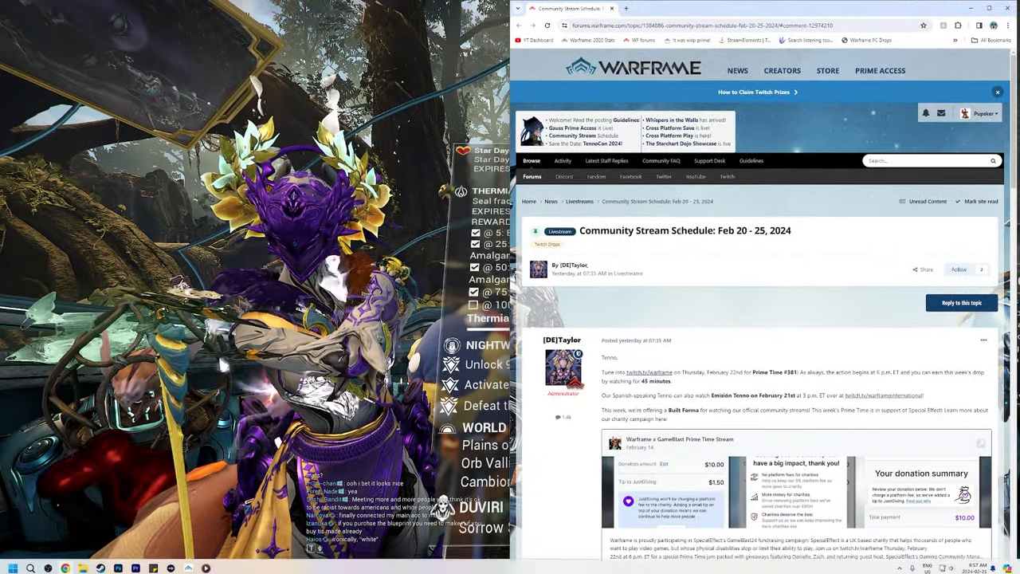
triple_click(685, 230)
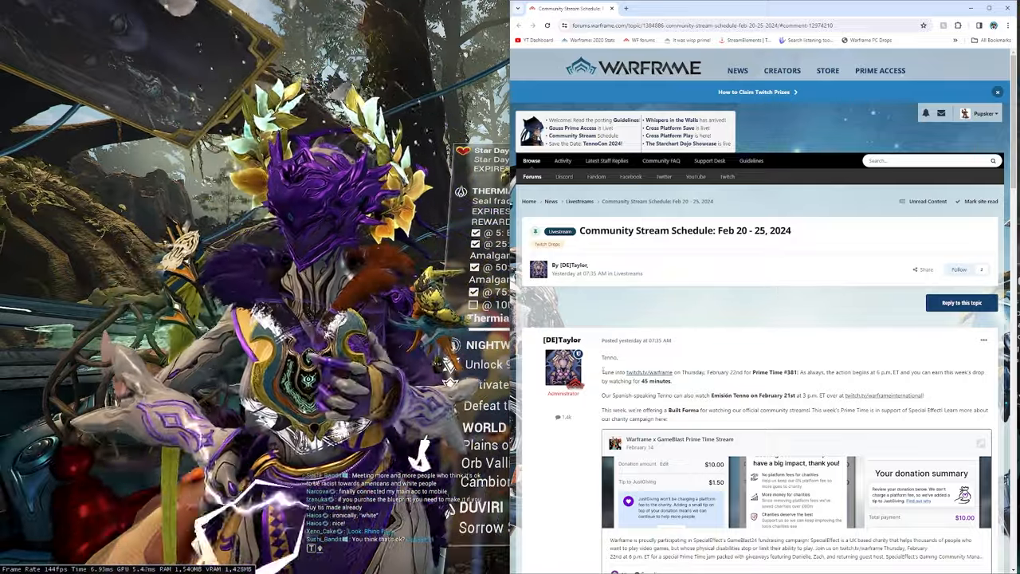
drag(602, 372, 986, 381)
click(727, 389)
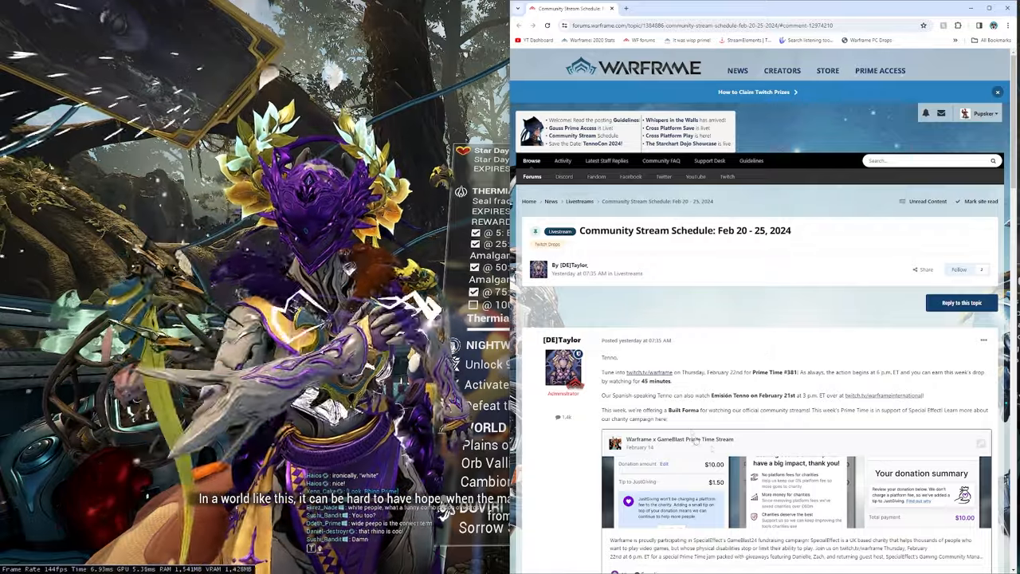
Read through the Built Forma offer and Special Effect support sentences in the post
drag(655, 410, 823, 410)
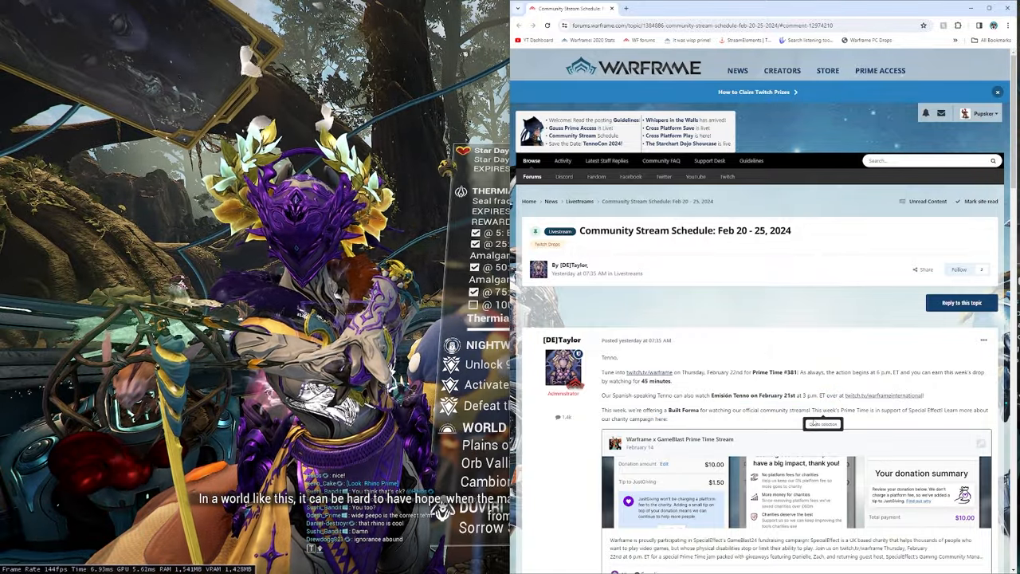
click(807, 414)
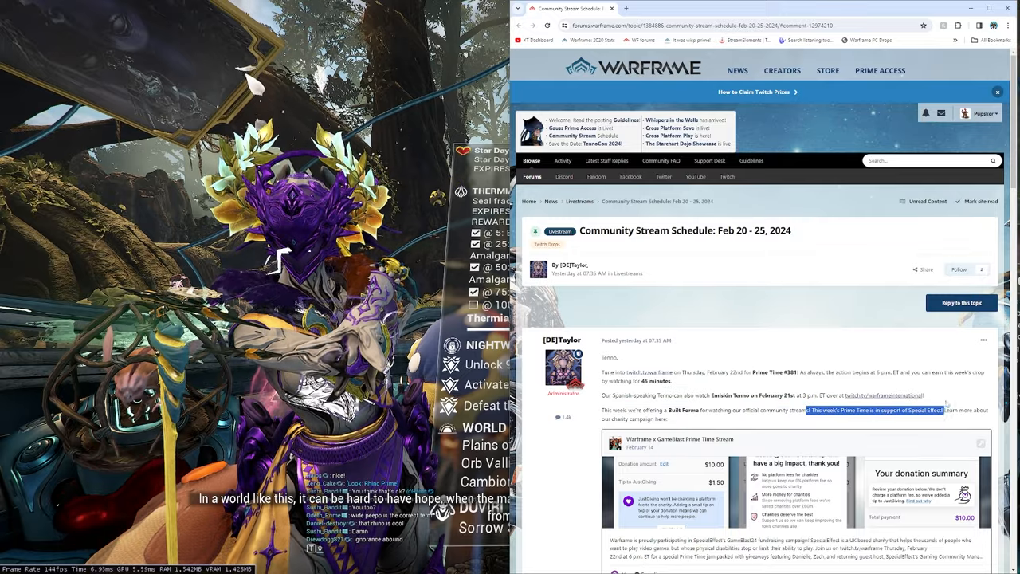
drag(829, 409, 952, 407)
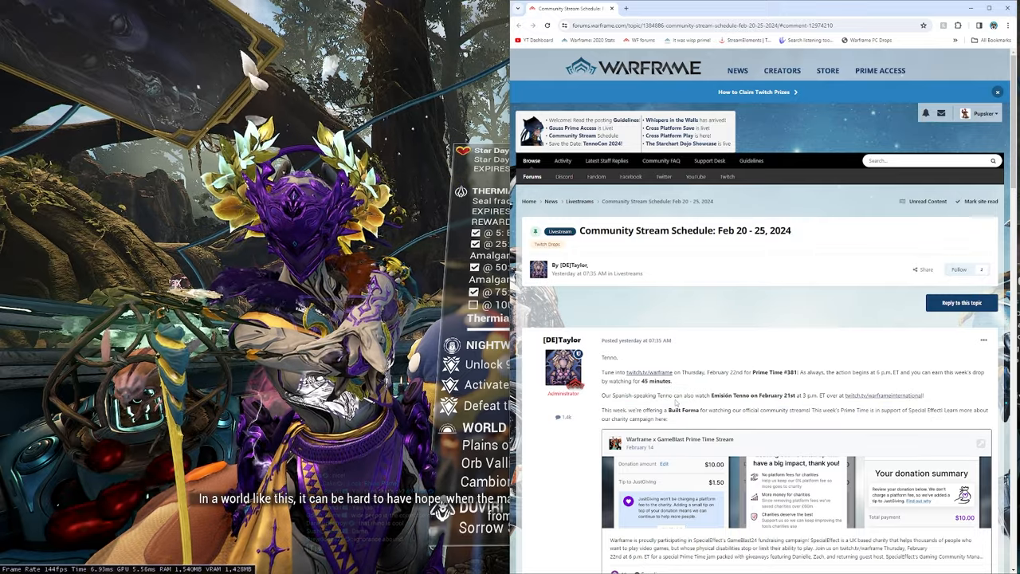
click(797, 431)
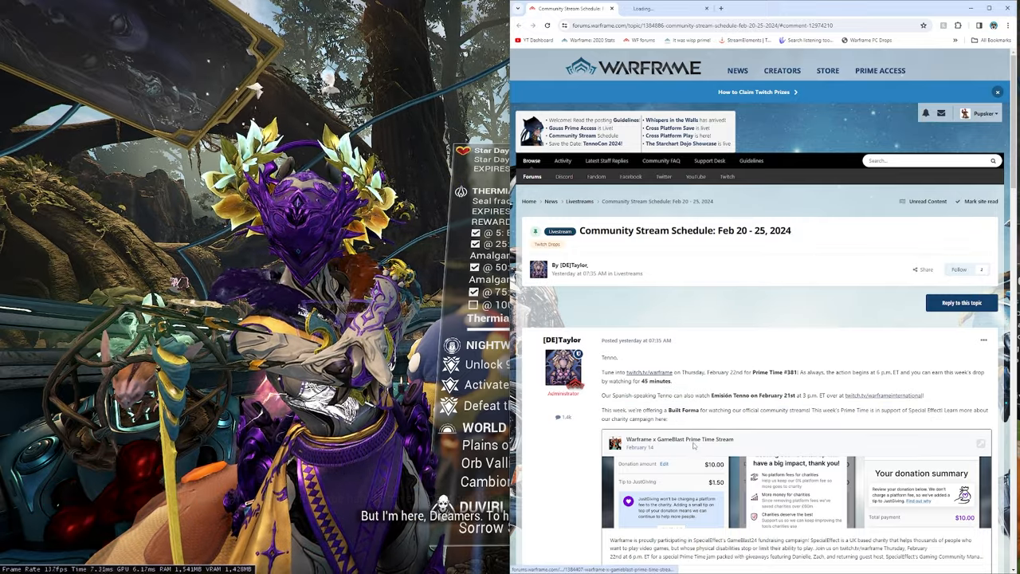
Open the GameBlast stream topic in a new tab and read its JustGiving donation and fundraising milestones text
middle_click(693, 441)
click(660, 8)
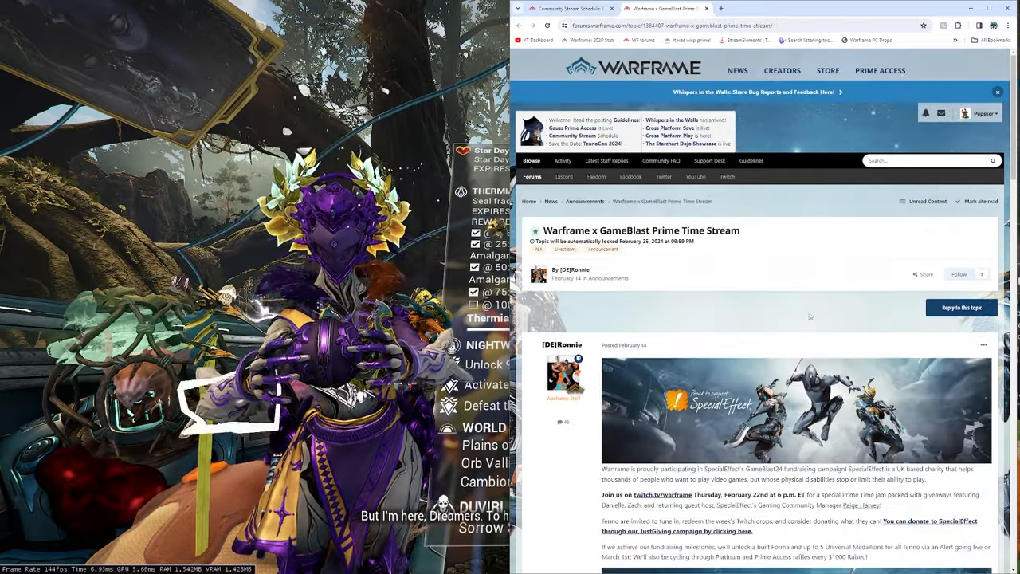
scroll(765, 318, down, 3)
scroll(679, 382, down, 2)
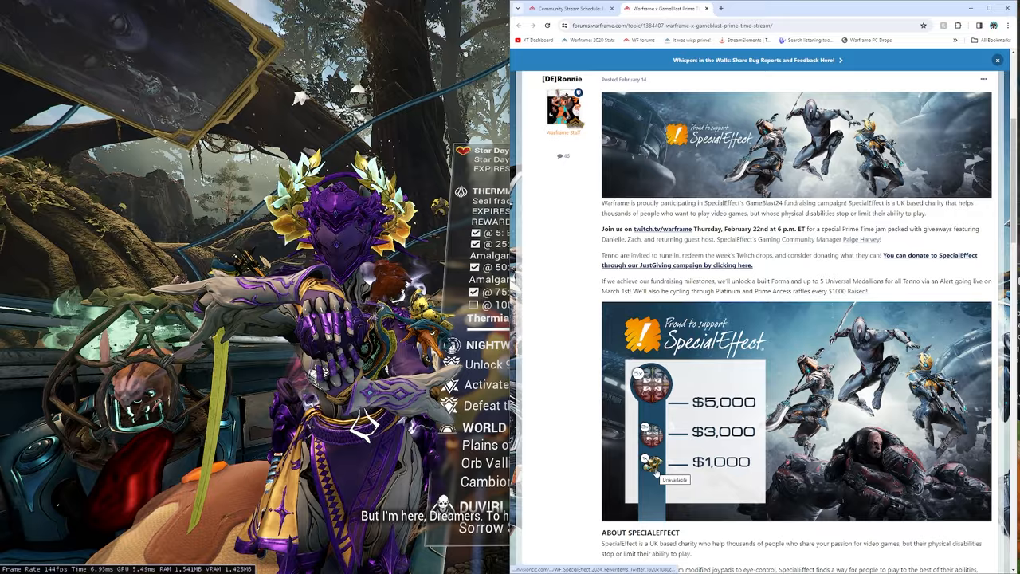
mouse_move(797, 410)
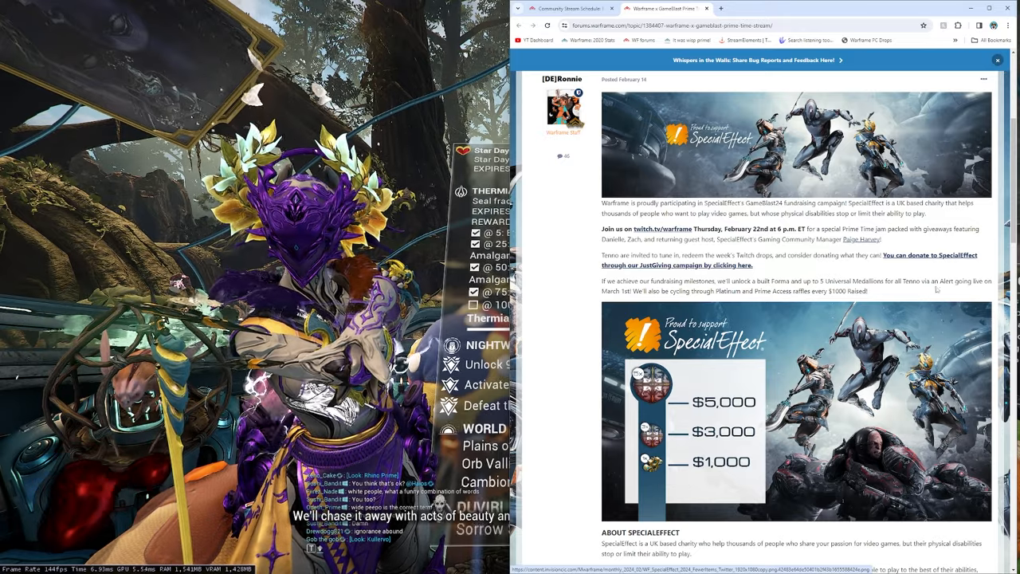
drag(753, 266, 863, 255)
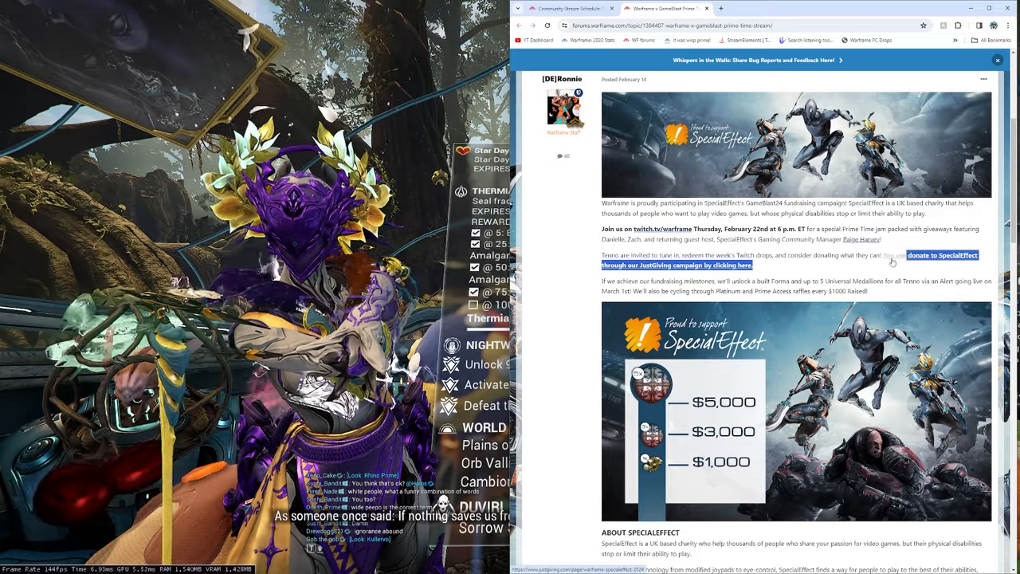
click(856, 277)
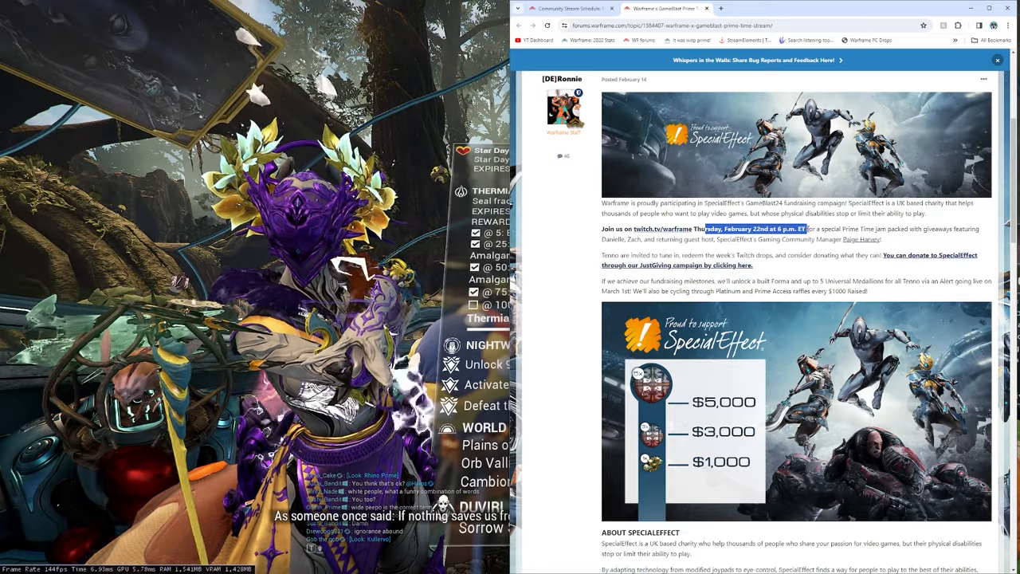
triple_click(793, 276)
click(664, 285)
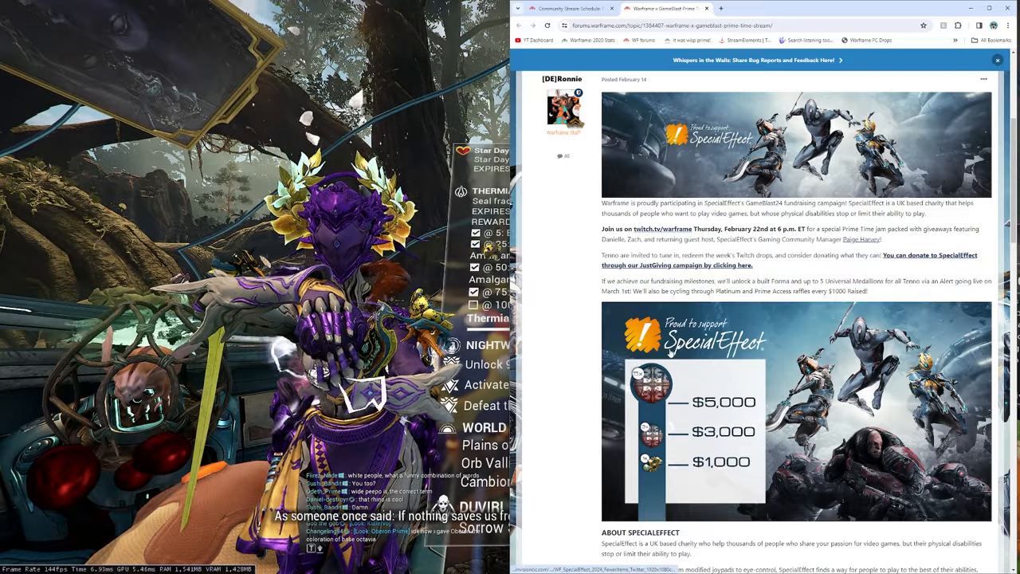
scroll(672, 356, down, 3)
scroll(733, 467, down, 3)
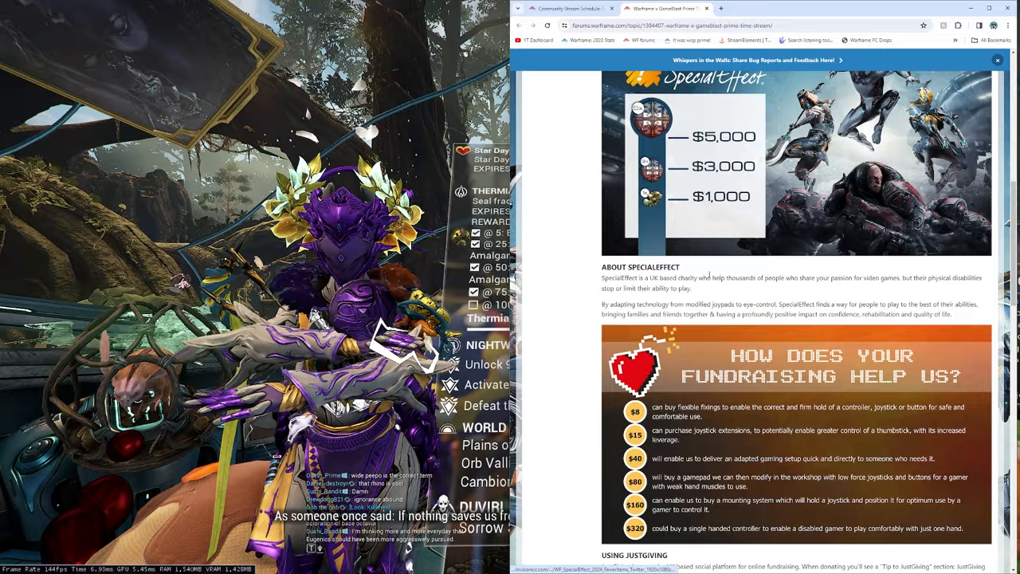
scroll(735, 247, down, 3)
scroll(735, 247, down, 3)
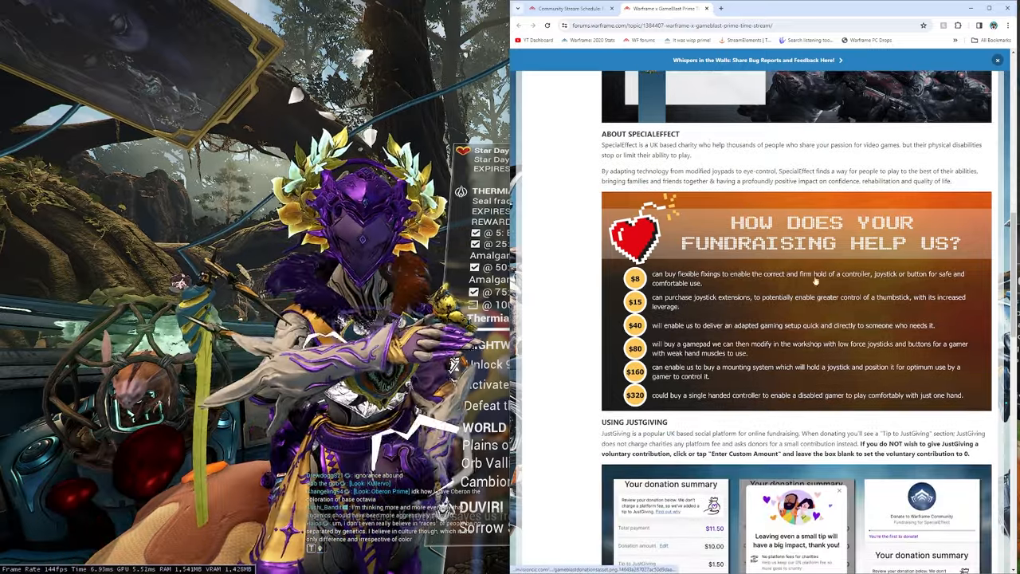
scroll(773, 351, down, 5)
scroll(780, 363, up, 4)
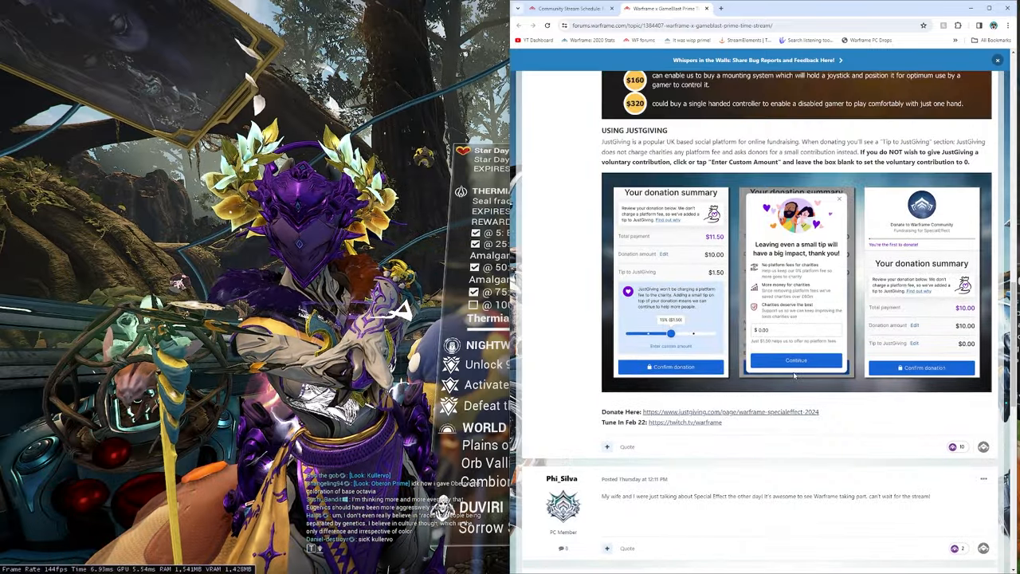
scroll(780, 364, up, 3)
scroll(780, 398, up, 3)
scroll(778, 430, up, 3)
scroll(779, 430, up, 3)
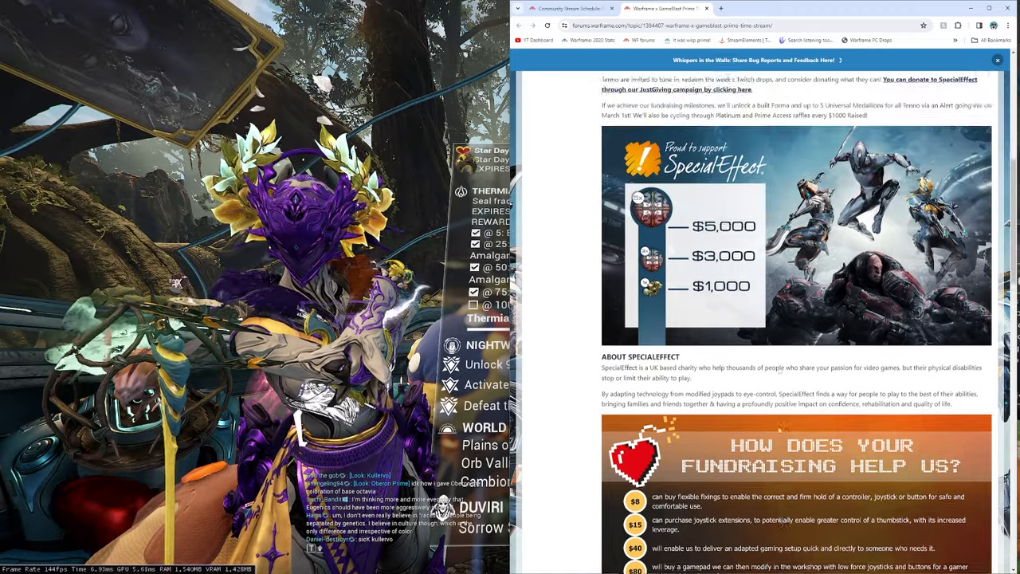
scroll(780, 366, up, 3)
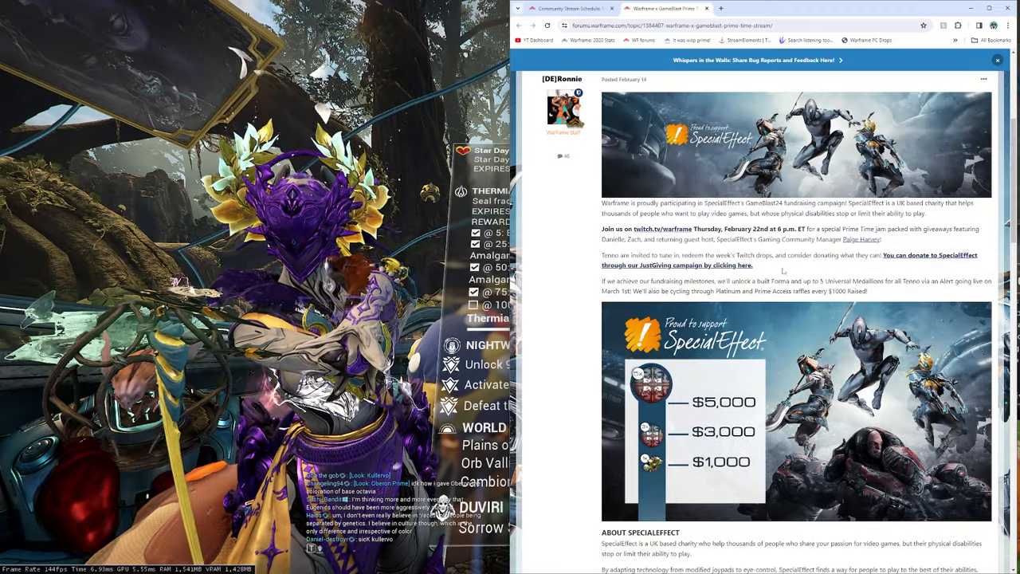
scroll(783, 271, up, 4)
Close the GameBlast topic and read the Built Forma Twitch drop's claim limit, claim time and channel split
click(705, 9)
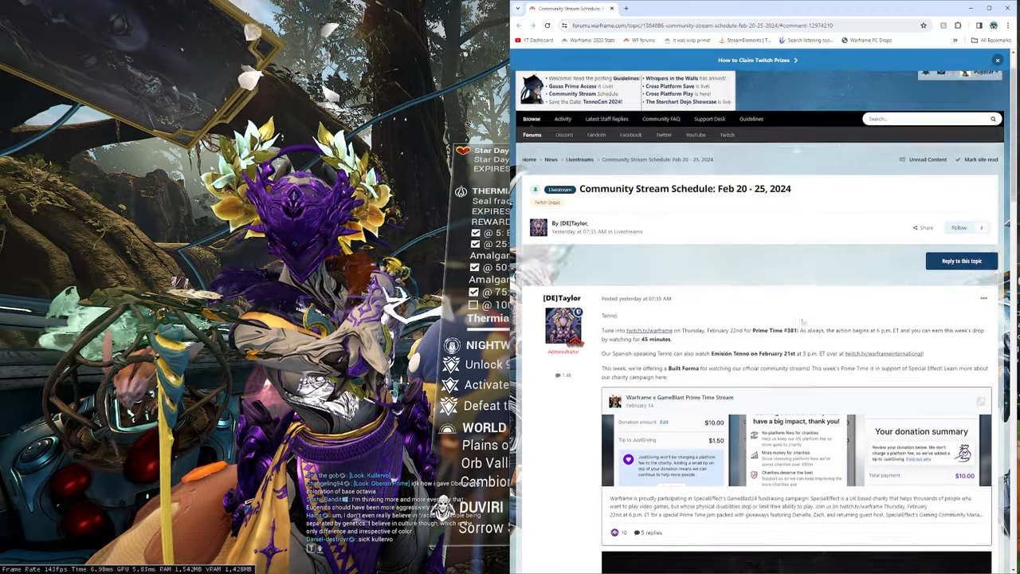
scroll(780, 319, down, 5)
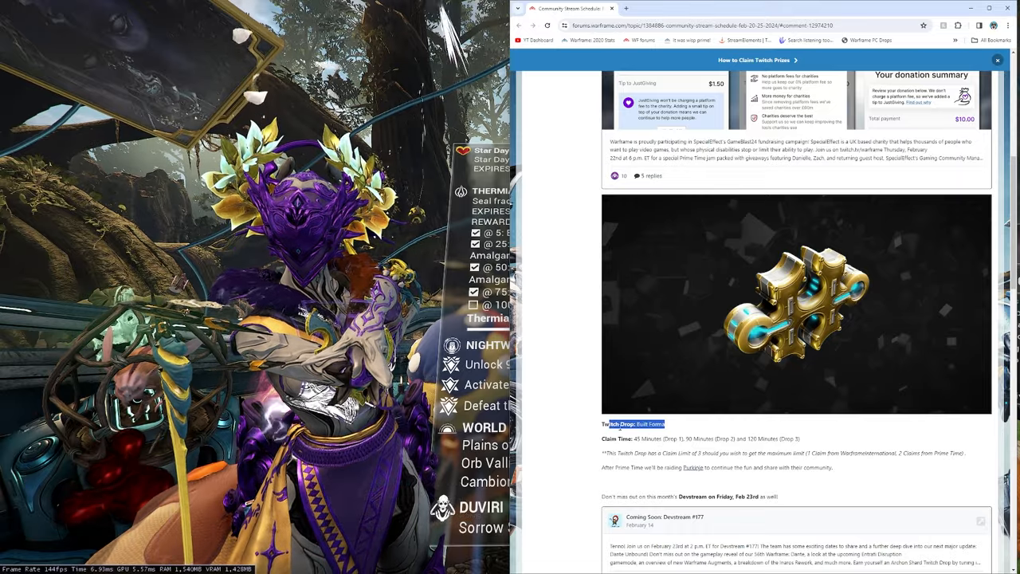
click(648, 418)
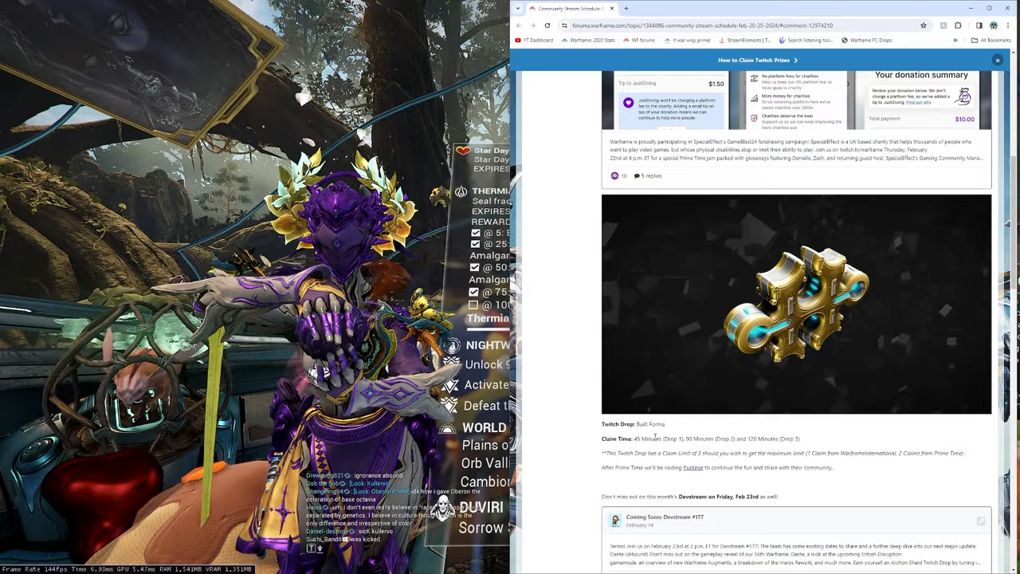
drag(683, 452, 964, 452)
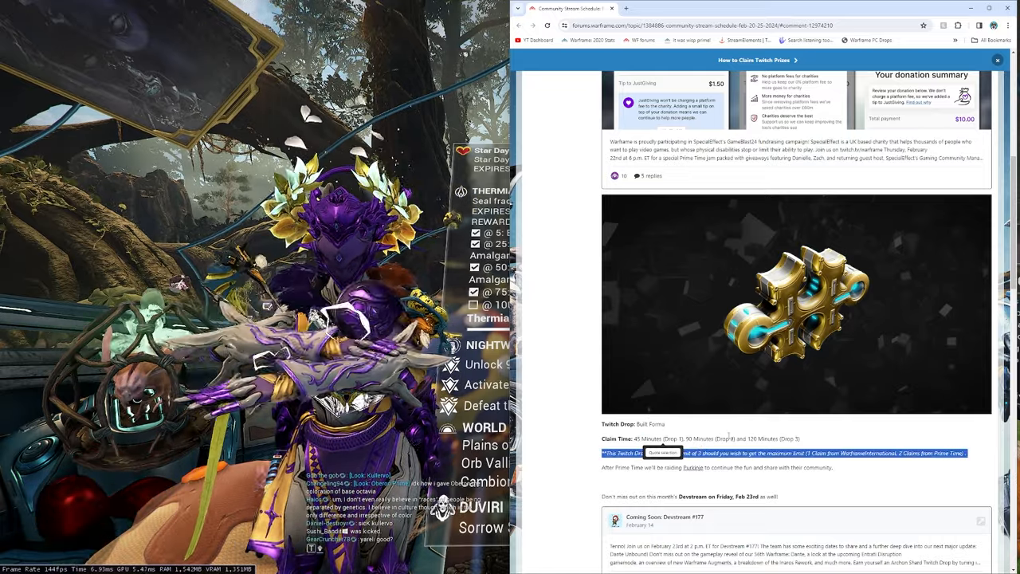
drag(800, 438, 602, 438)
click(730, 429)
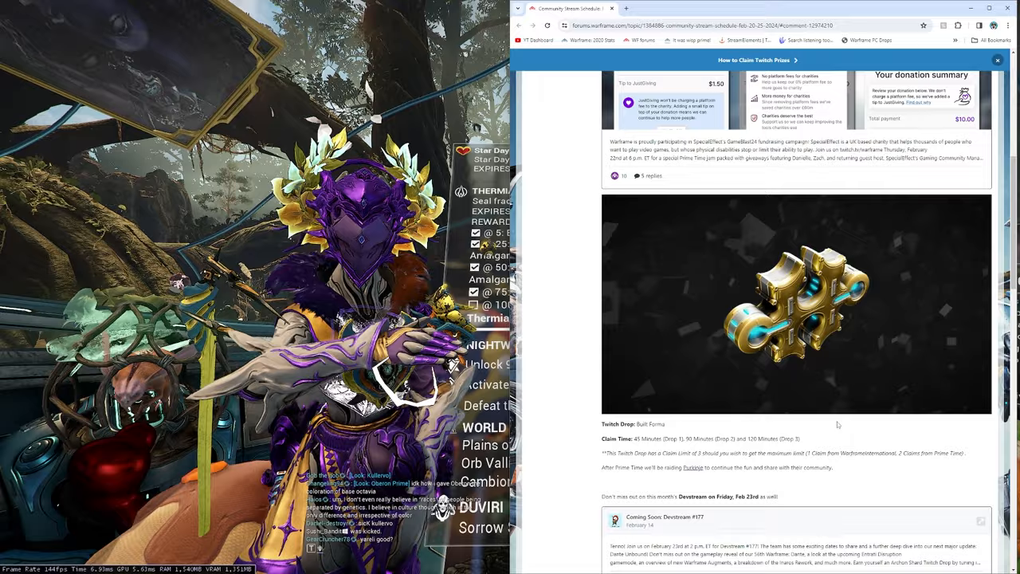
drag(807, 452, 919, 452)
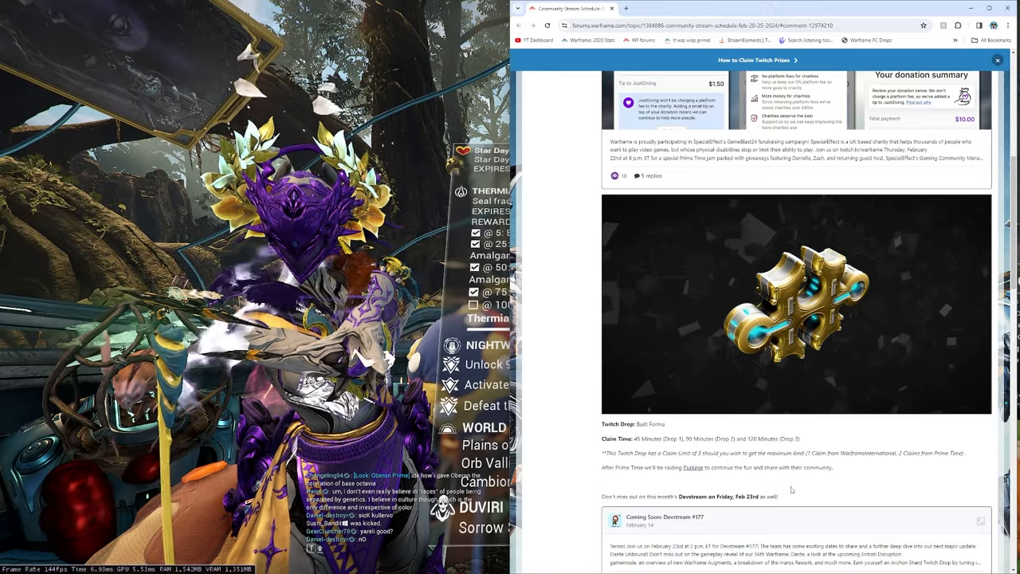
scroll(783, 513, up, 2)
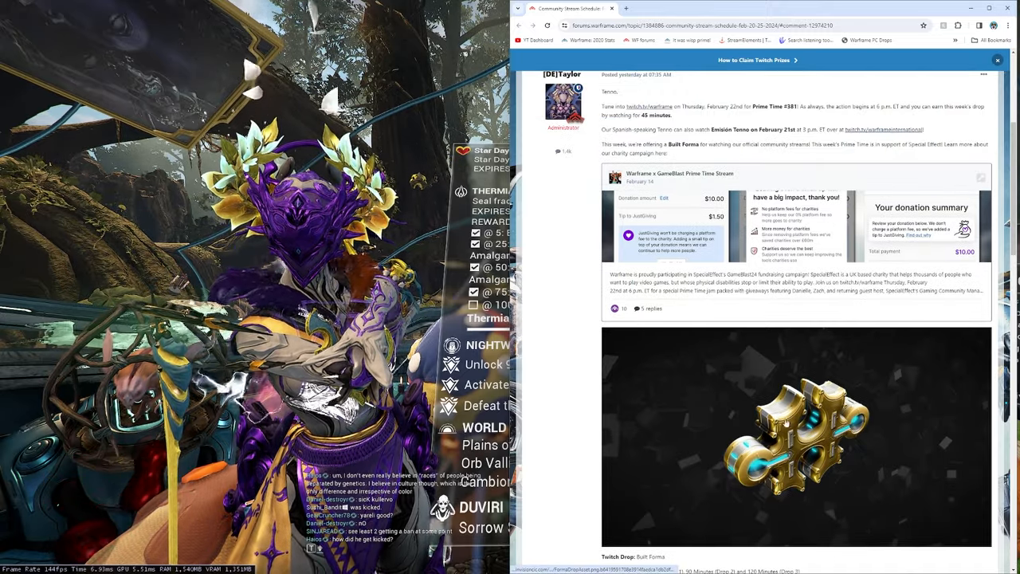
scroll(785, 422, down, 2)
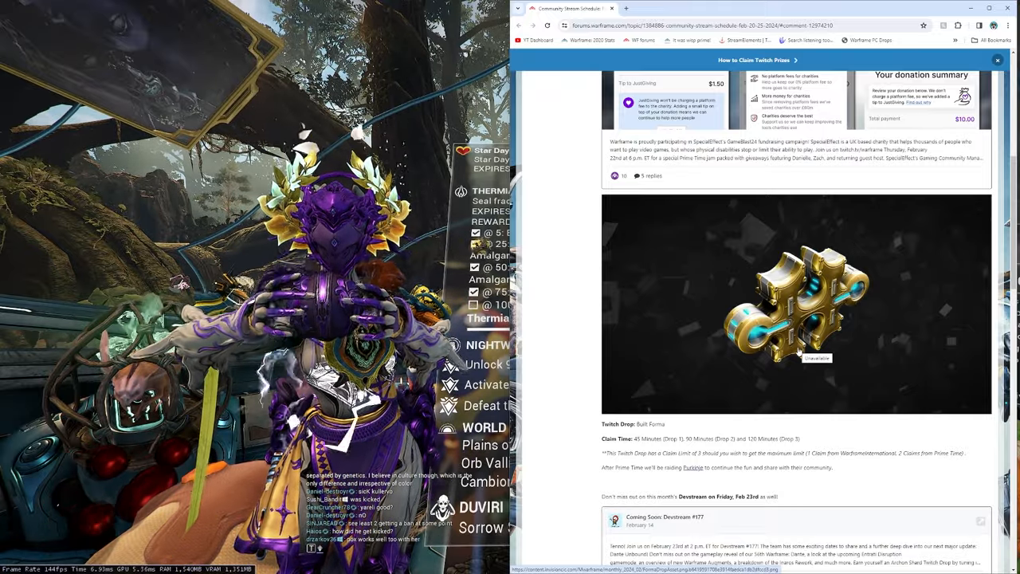
scroll(799, 350, down, 2)
scroll(721, 261, down, 2)
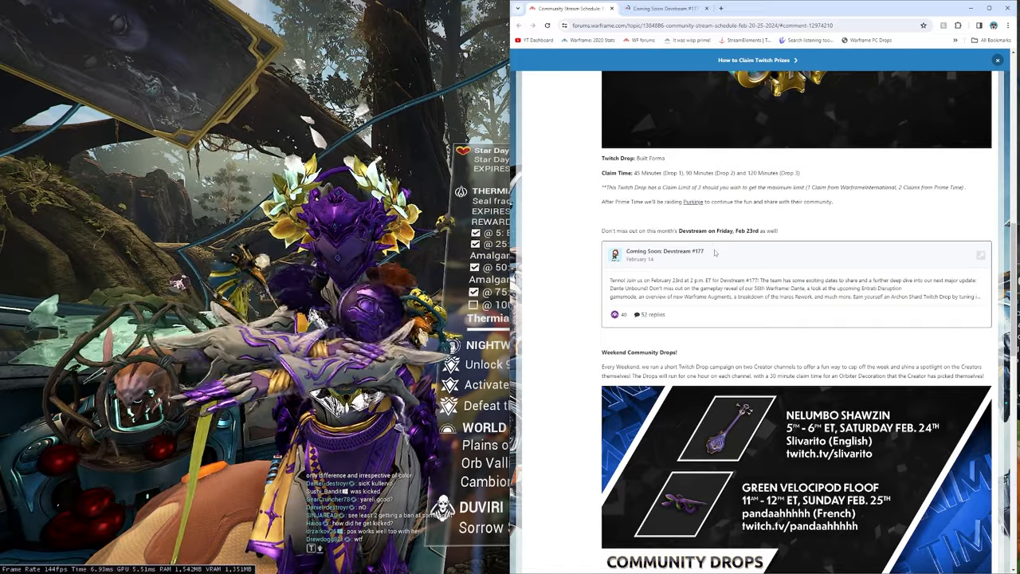
Switch to the Devstream #177 topic and read its lines on Augments and the Archon Shard drop
click(673, 9)
scroll(779, 348, down, 3)
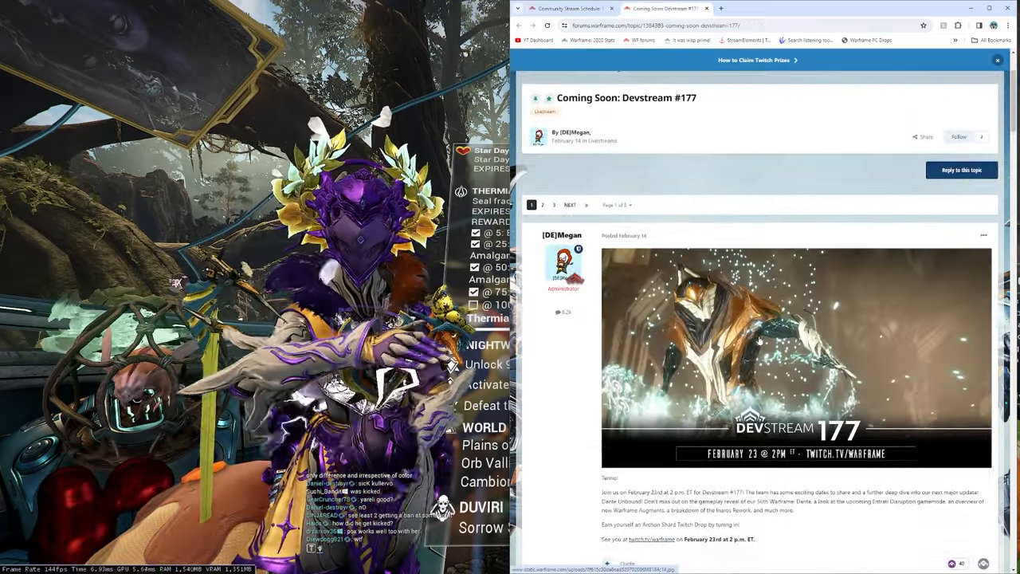
scroll(780, 349, down, 3)
key(super)
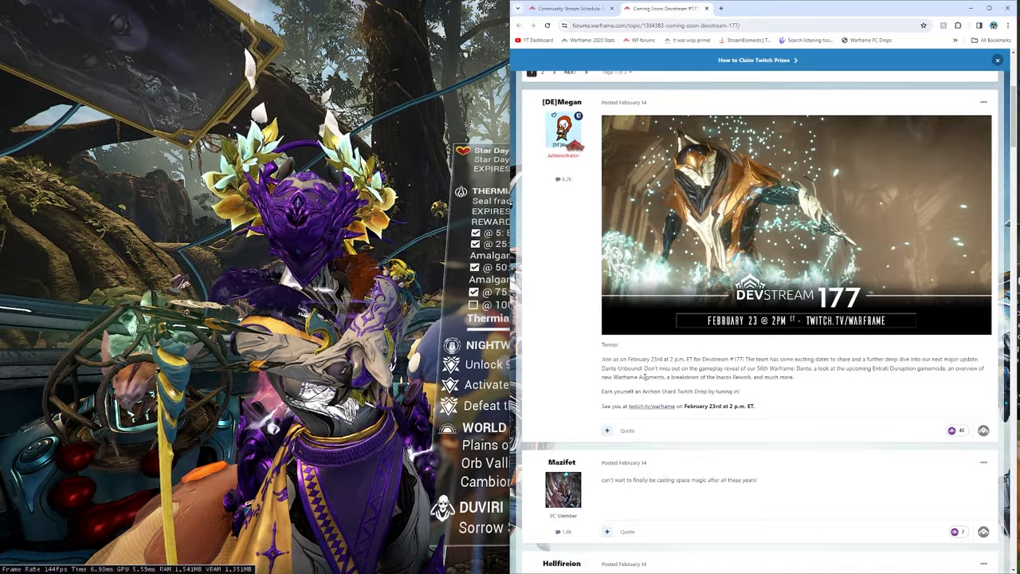
click(691, 361)
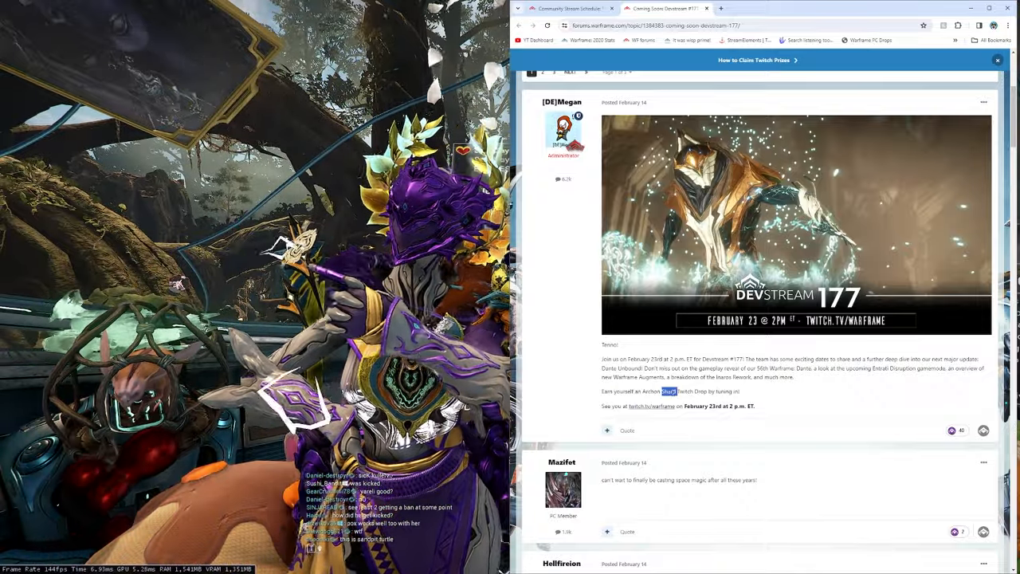
double_click(668, 391)
click(701, 394)
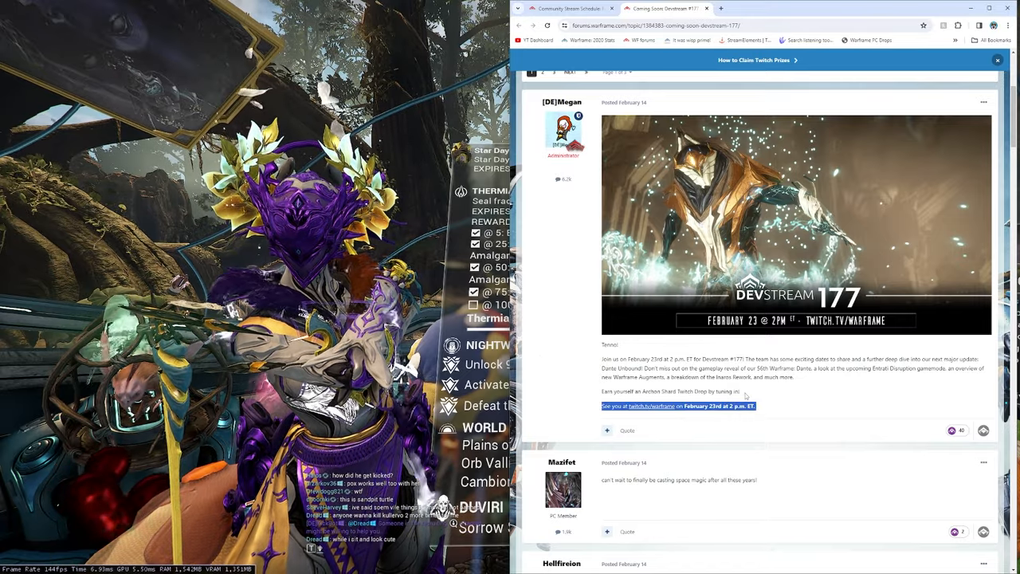
drag(620, 377, 741, 392)
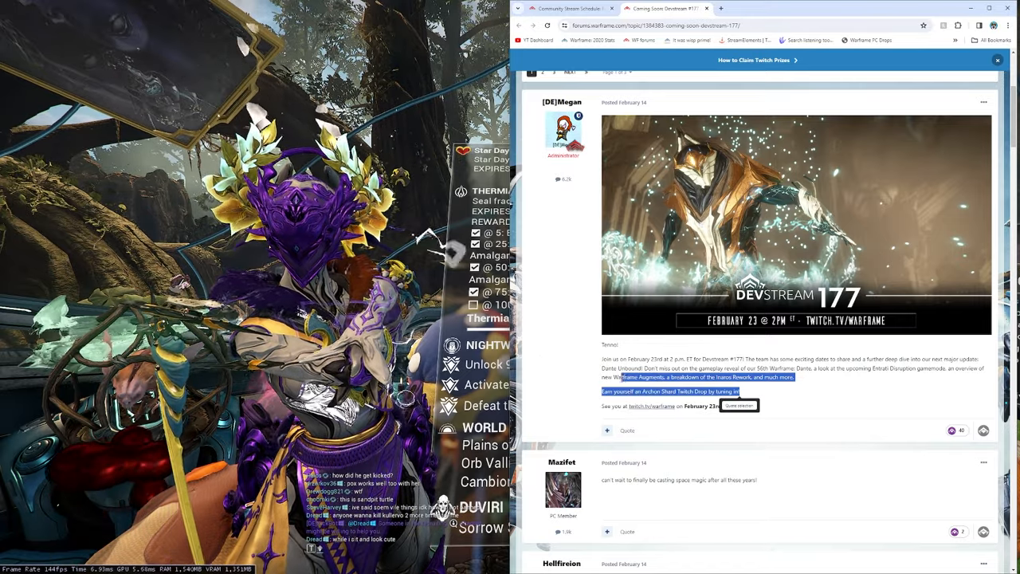
click(814, 393)
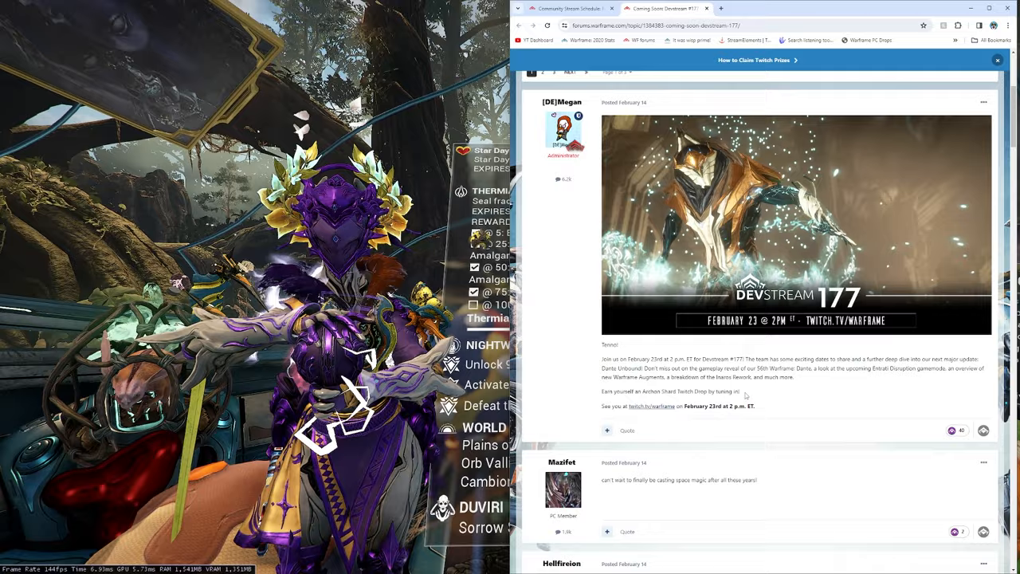
double_click(652, 391)
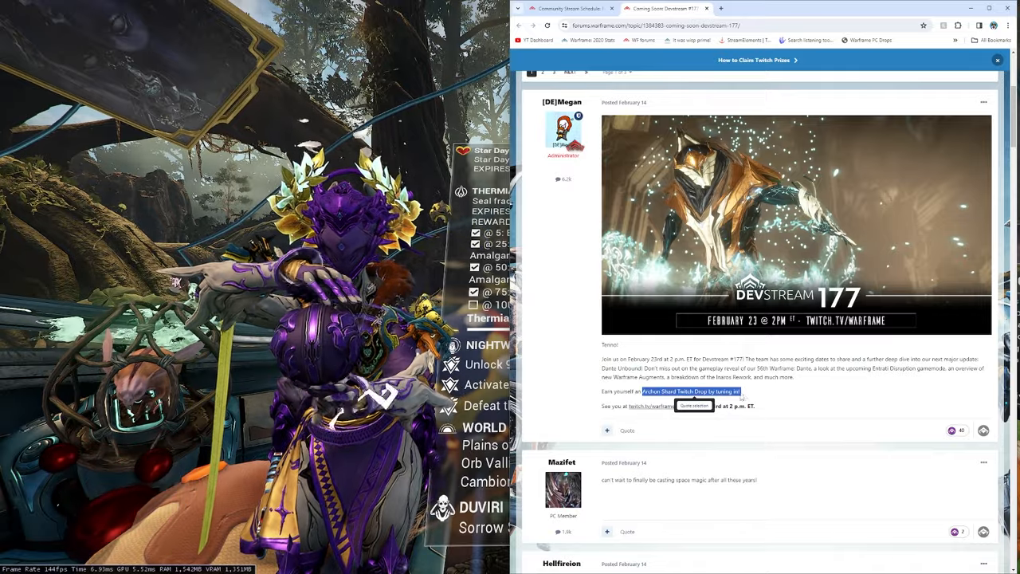
click(765, 382)
scroll(765, 360, down, 2)
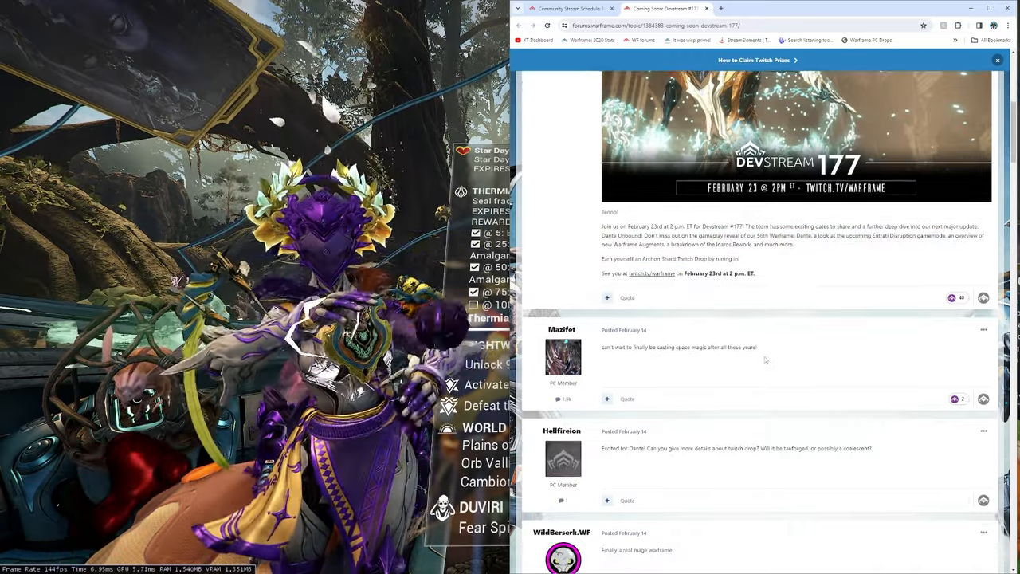
scroll(765, 360, down, 2)
scroll(761, 367, down, 2)
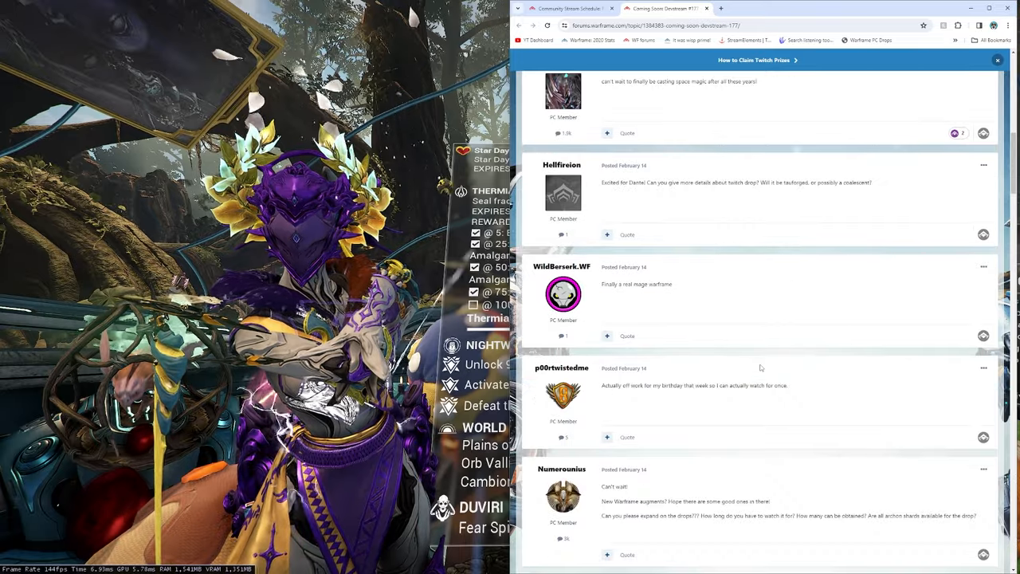
scroll(772, 429, up, 3)
scroll(773, 429, up, 5)
scroll(772, 428, down, 2)
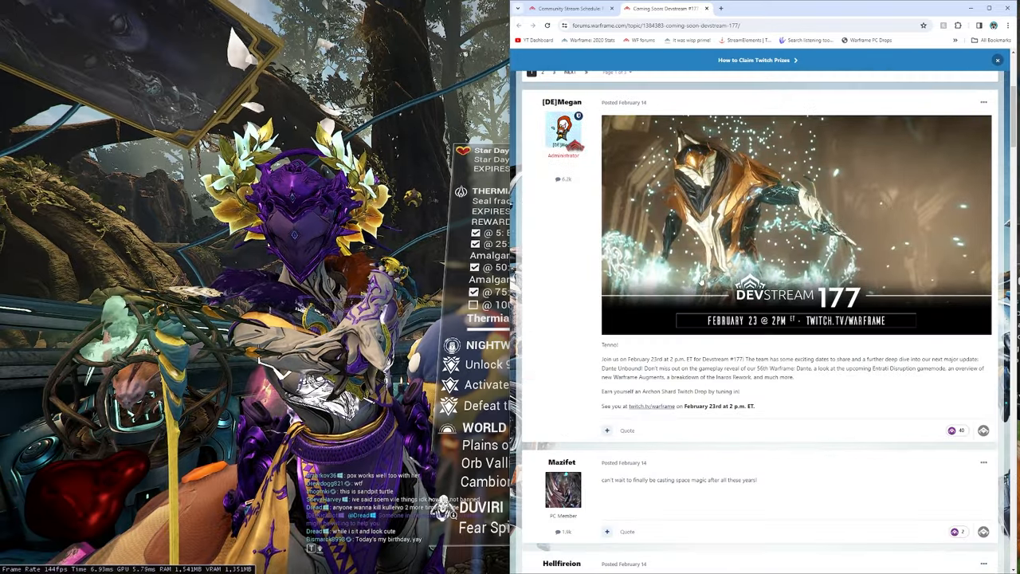
Read through the Devstream 177 description paragraph of the announcement
drag(792, 411, 788, 239)
click(795, 409)
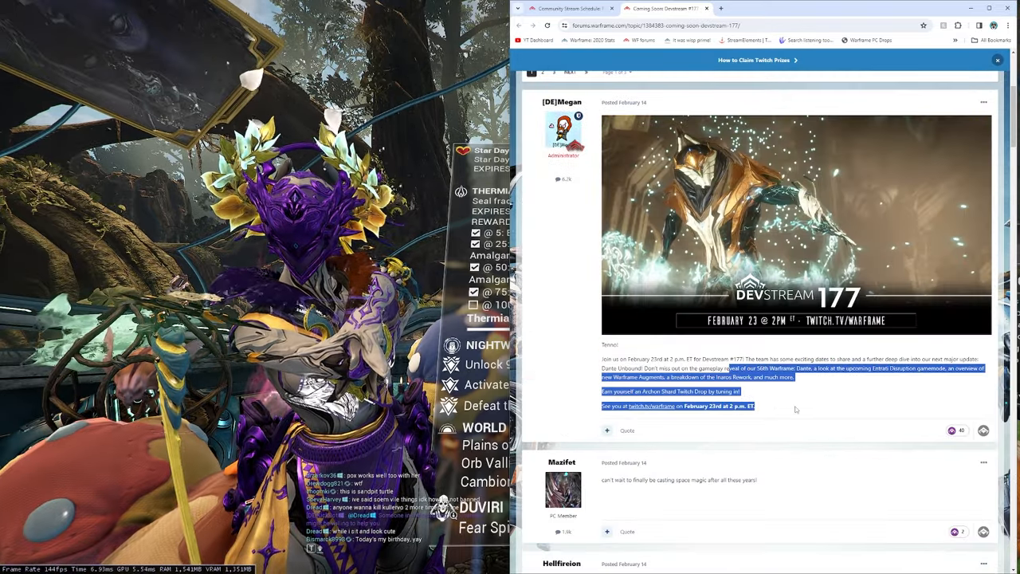
drag(745, 359, 799, 380)
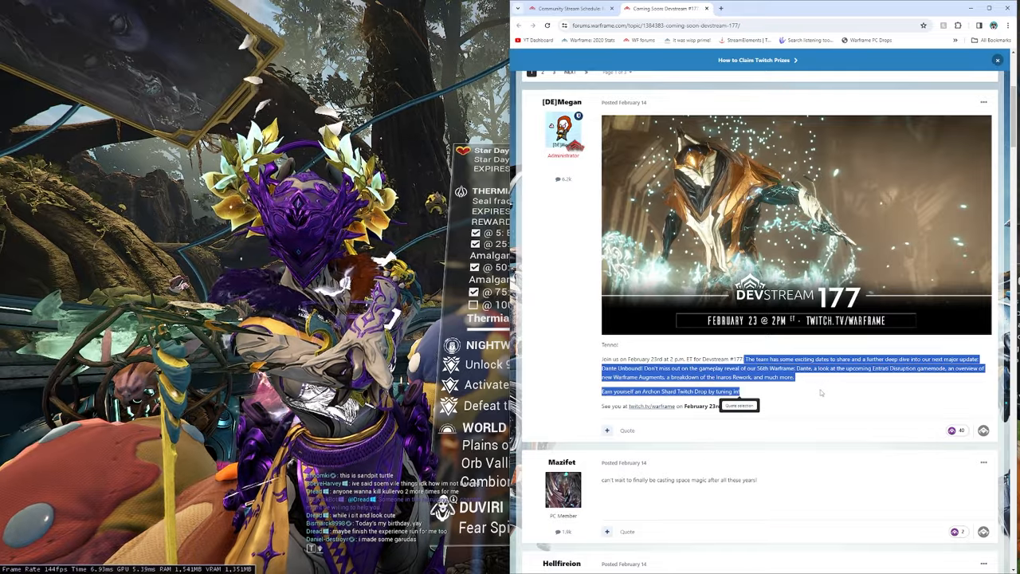
click(820, 392)
drag(602, 358, 797, 380)
click(800, 407)
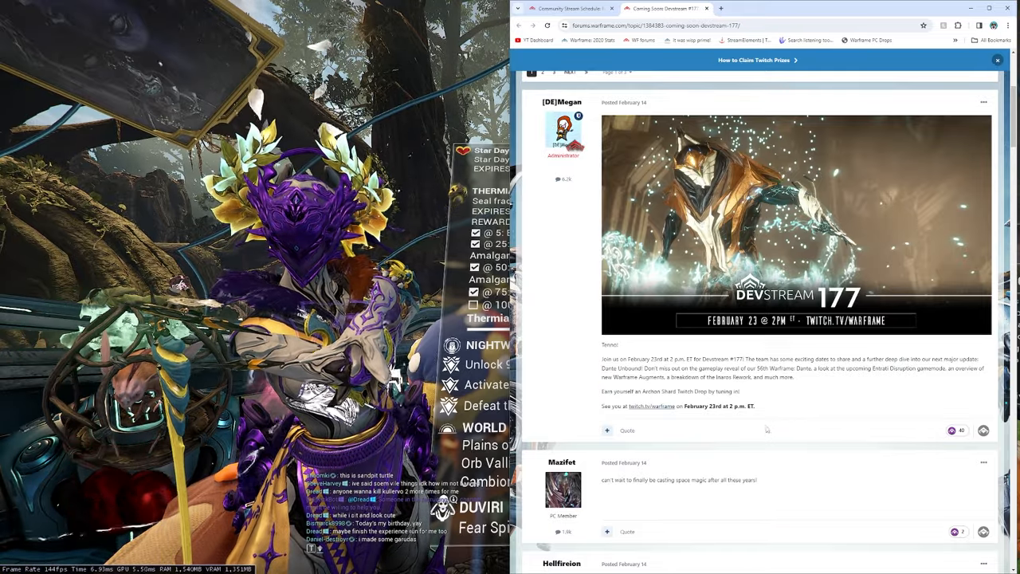
scroll(768, 319, up, 5)
click(706, 8)
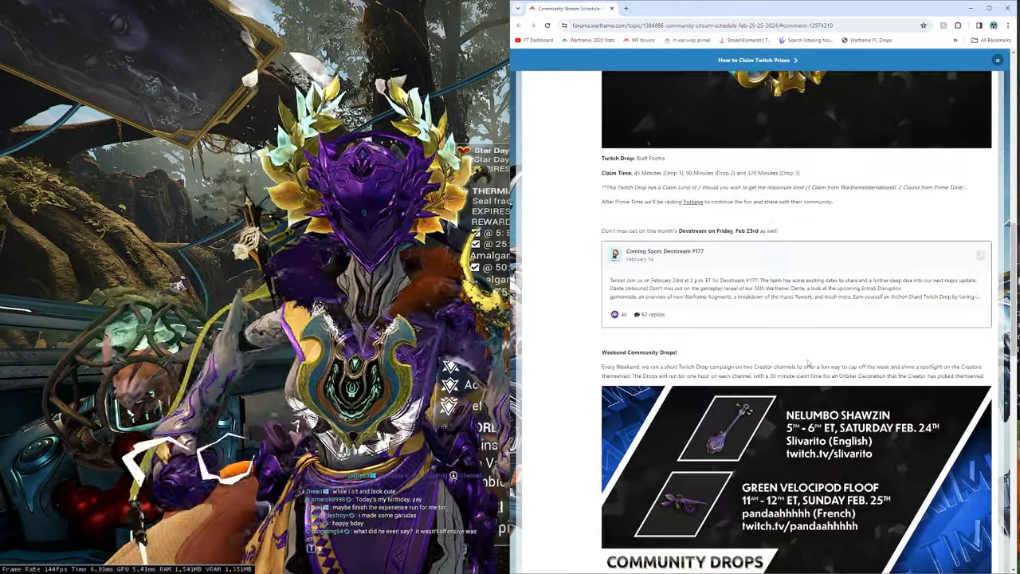
scroll(735, 269, down, 5)
scroll(735, 269, down, 5)
scroll(734, 268, up, 2)
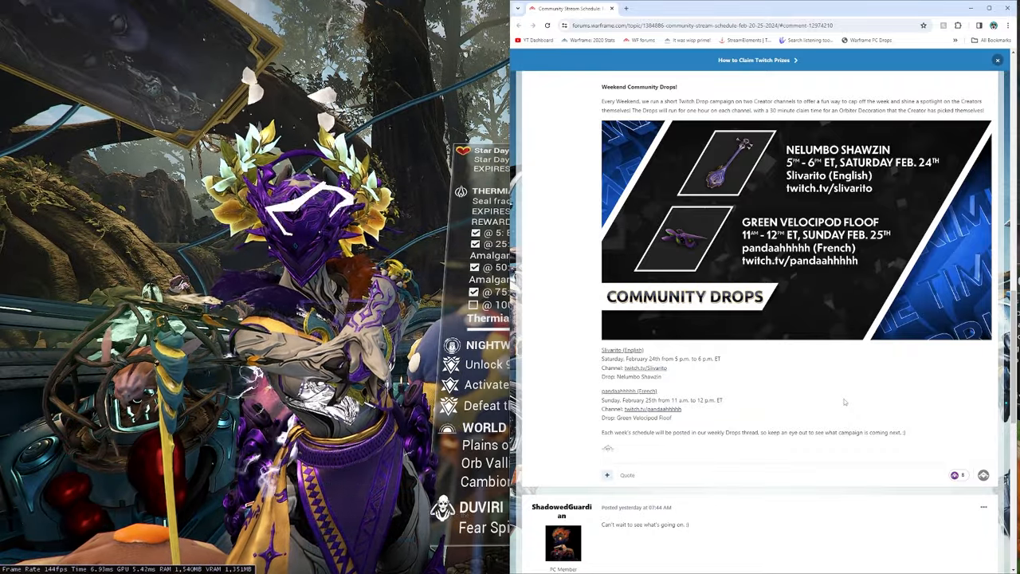
scroll(773, 388, down, 2)
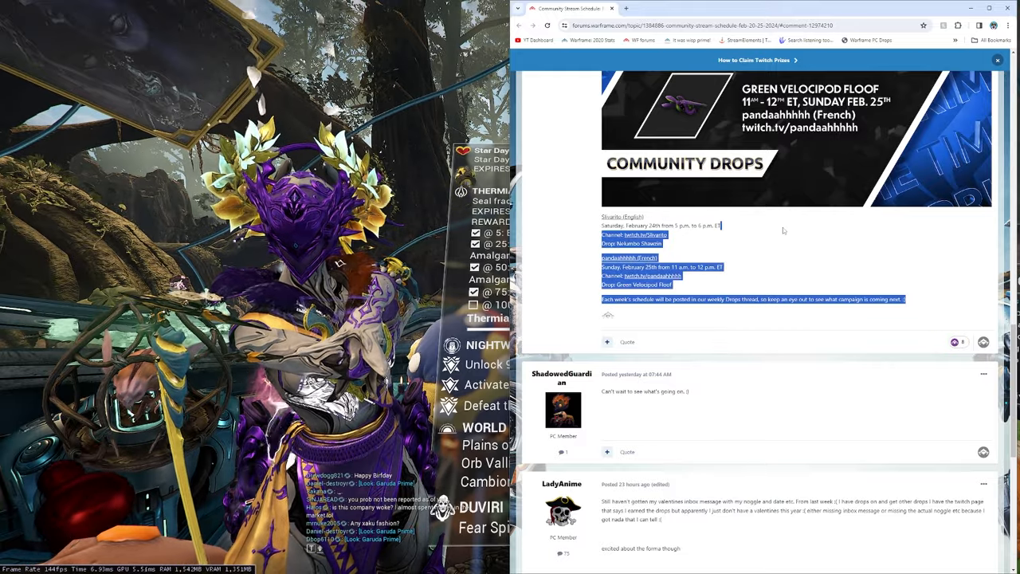
scroll(824, 301, down, 5)
scroll(825, 301, down, 5)
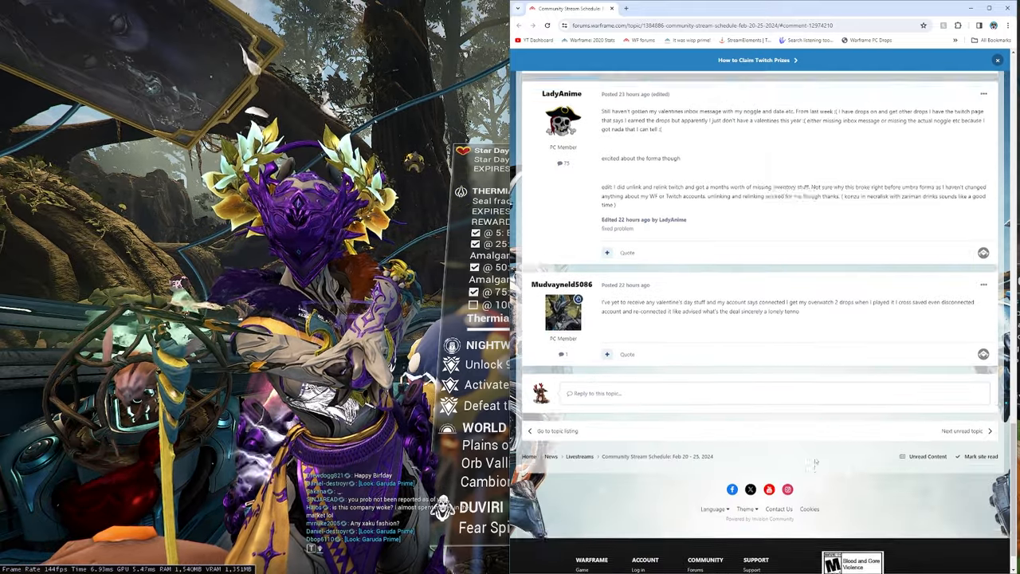
scroll(824, 319, up, 15)
scroll(818, 398, up, 6)
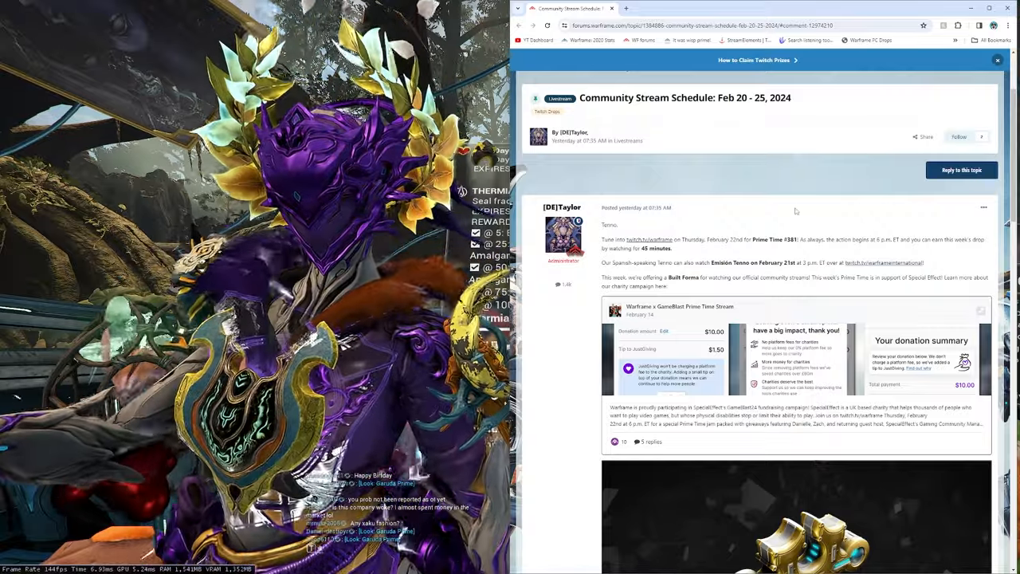
scroll(796, 239, down, 3)
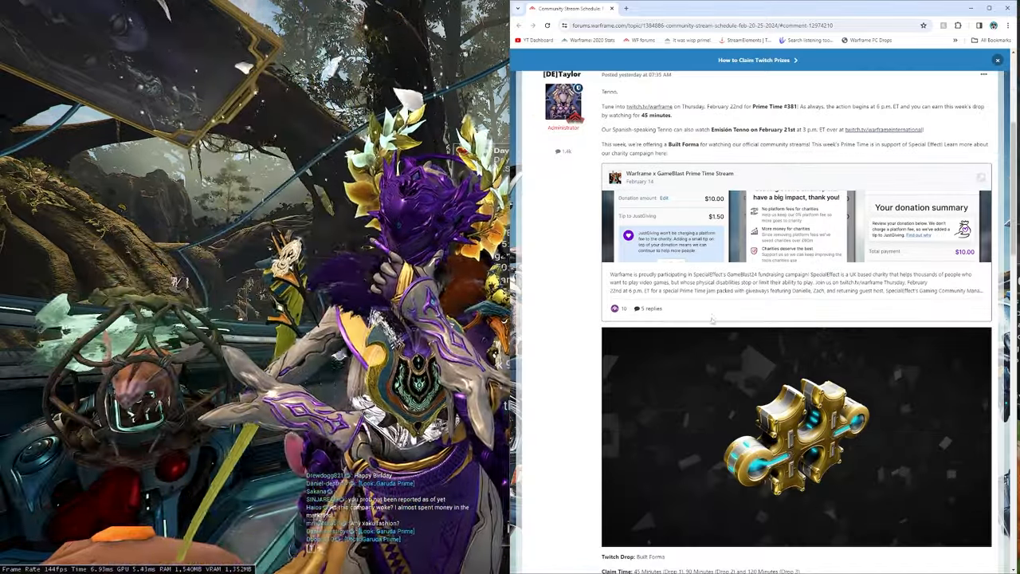
scroll(733, 291, down, 2)
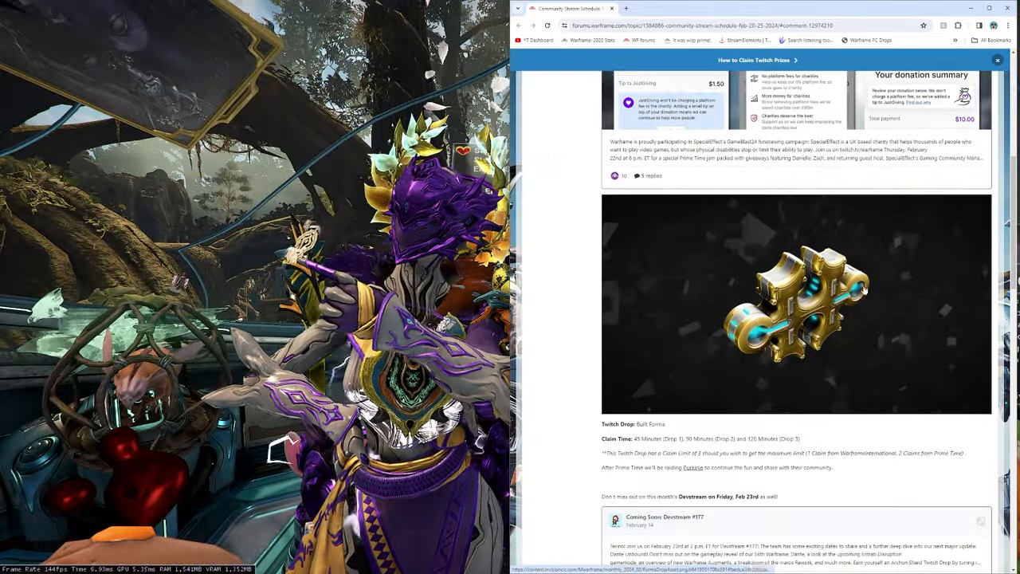
scroll(733, 291, down, 5)
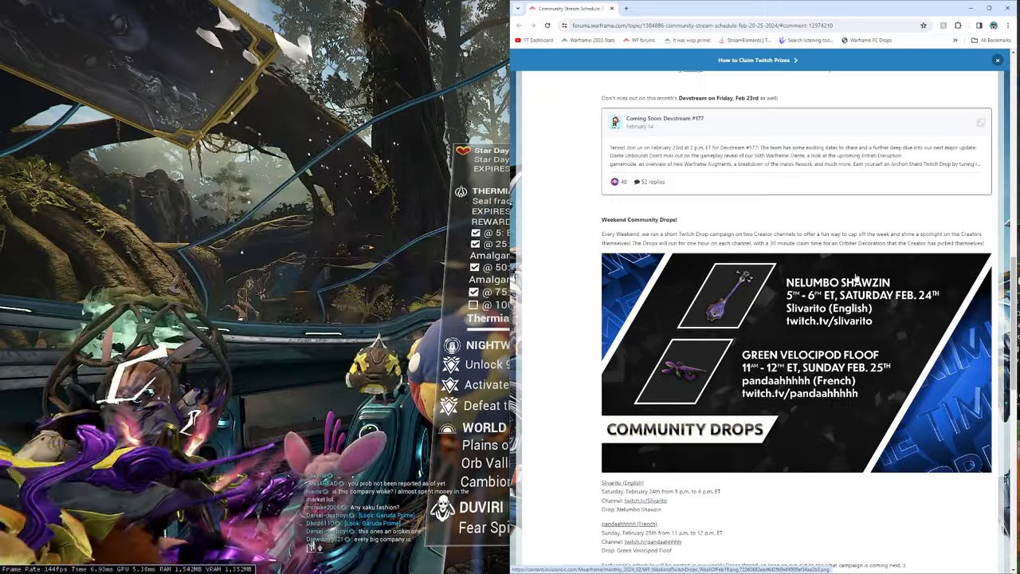
scroll(854, 265, down, 2)
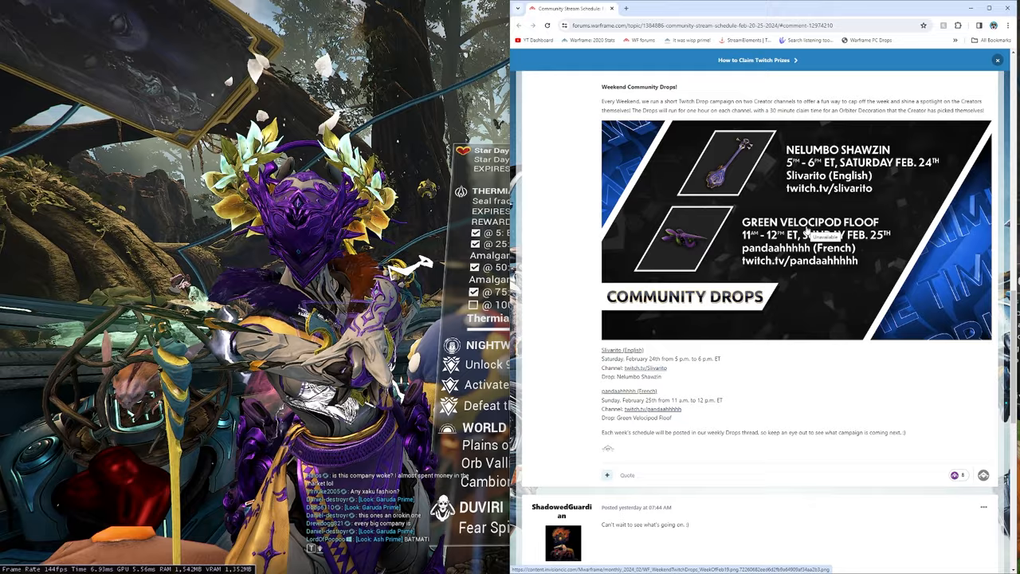
scroll(805, 231, down, 4)
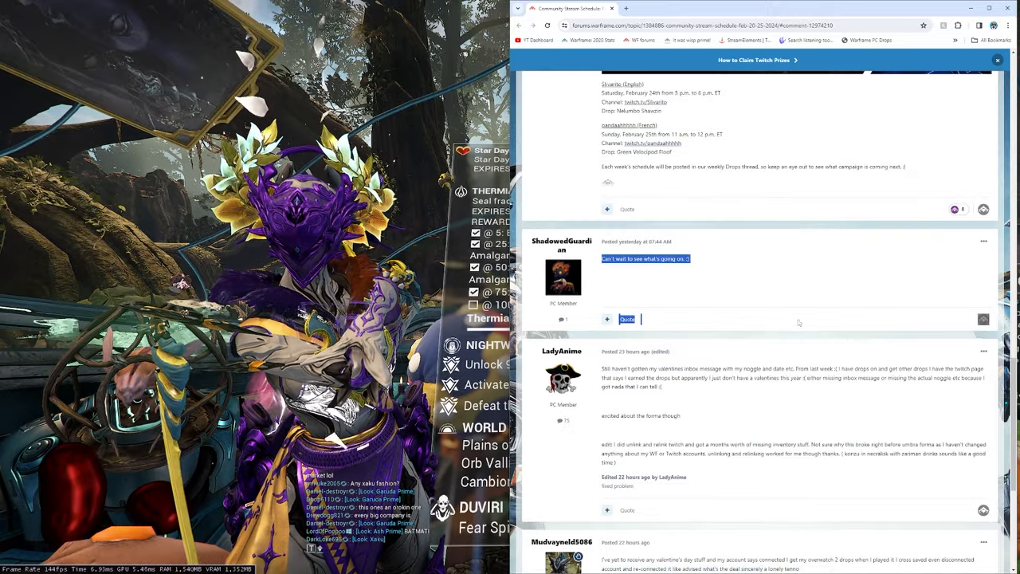
click(799, 322)
scroll(799, 322, down, 4)
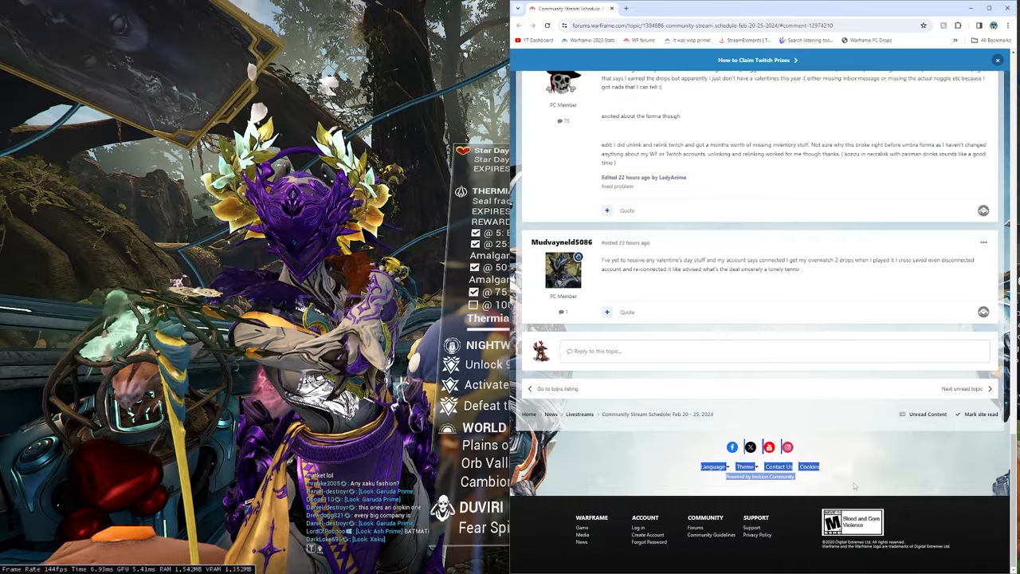
scroll(805, 319, up, 5)
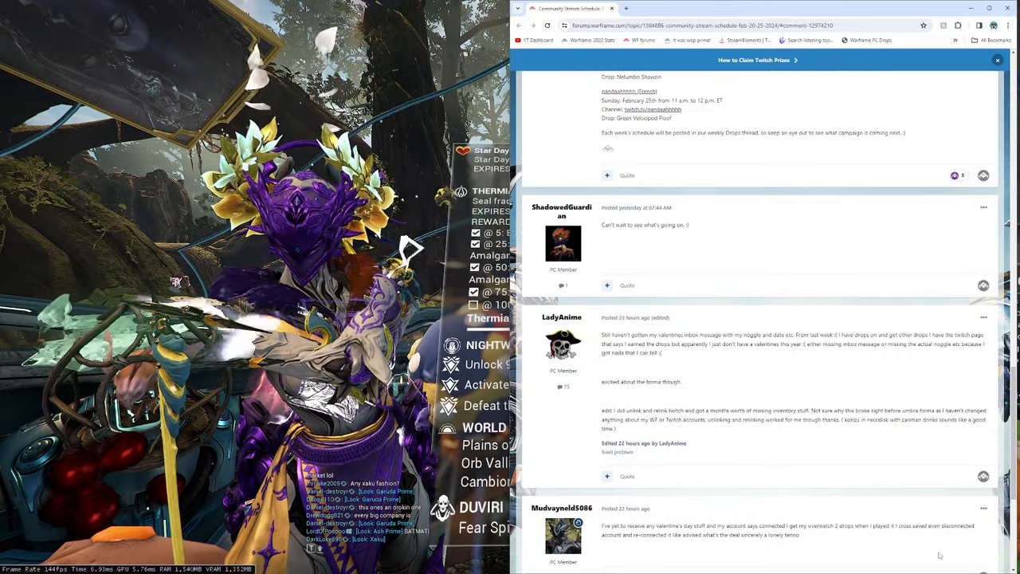
scroll(805, 319, up, 5)
scroll(804, 319, up, 5)
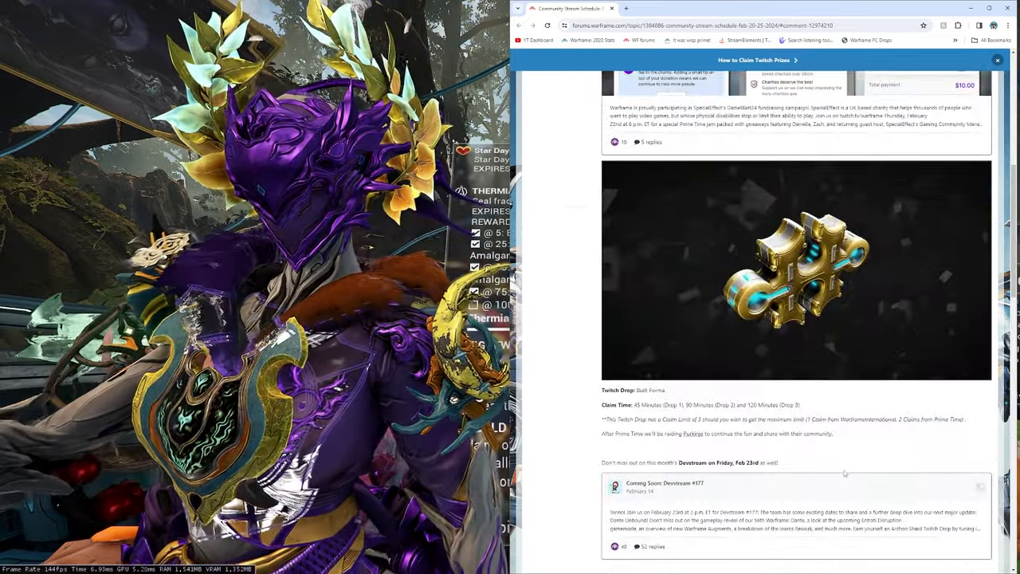
triple_click(797, 419)
scroll(757, 319, up, 10)
triple_click(717, 343)
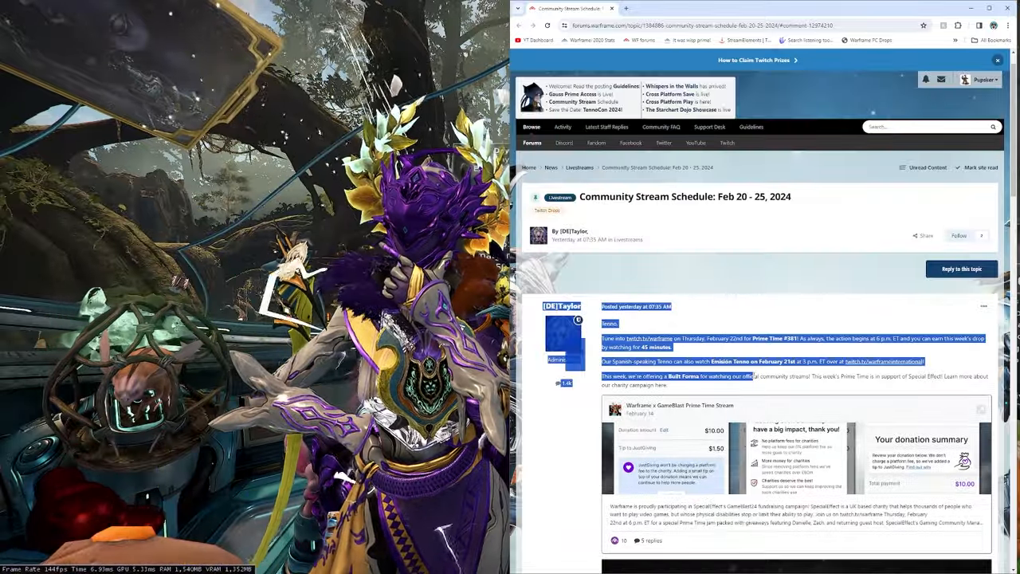
click(605, 311)
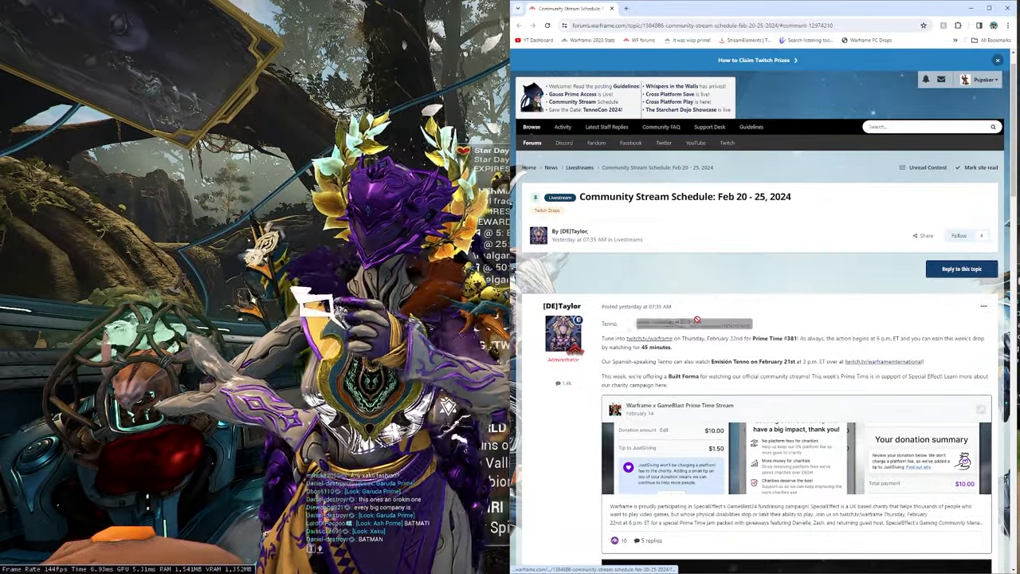
drag(604, 306, 837, 362)
click(837, 367)
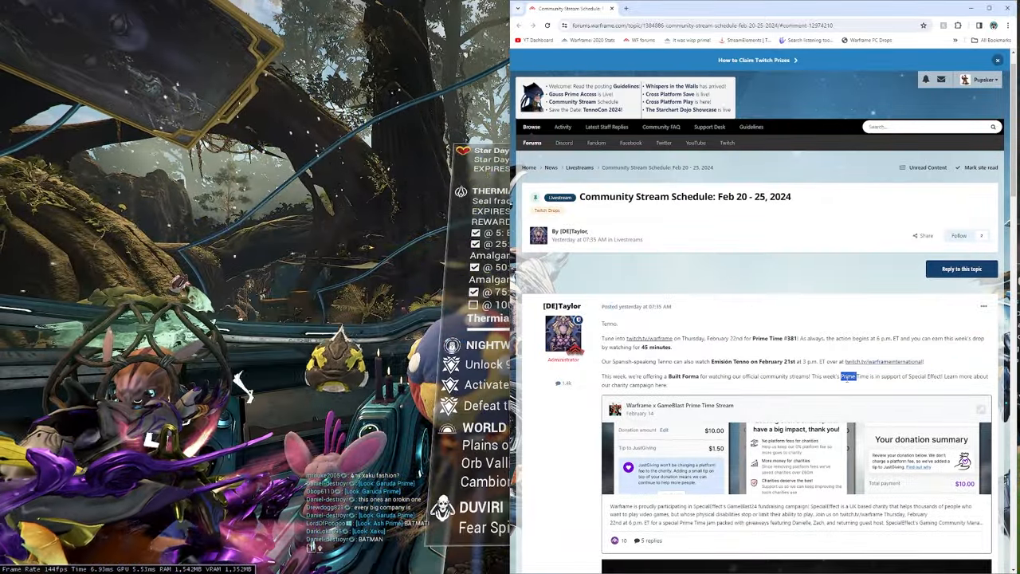
triple_click(717, 381)
click(813, 347)
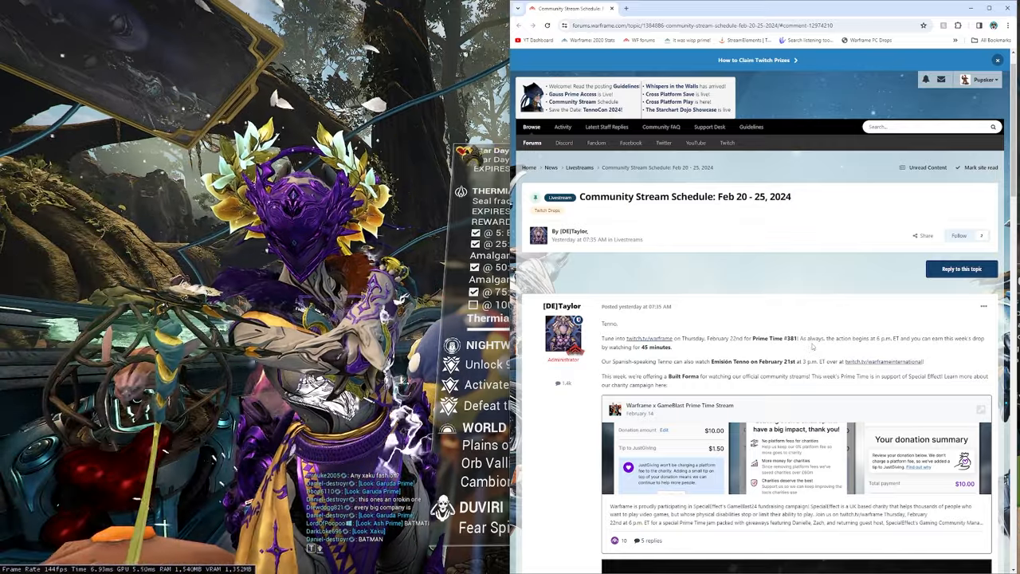